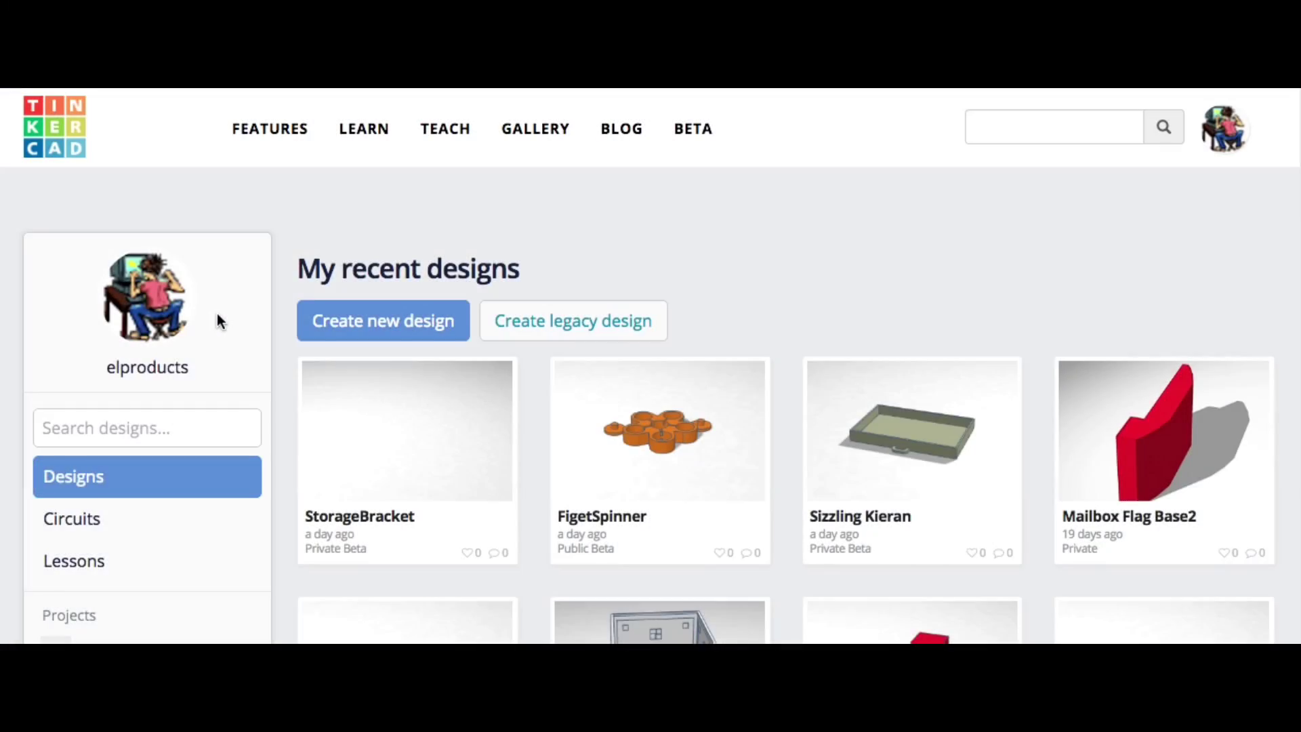
Create a new empty circuit and scroll Basic Components down to Arduino Uno R3.
{"action": "scroll", "coordinate": [217, 320], "scroll_direction": "down", "scroll_amount": 2}
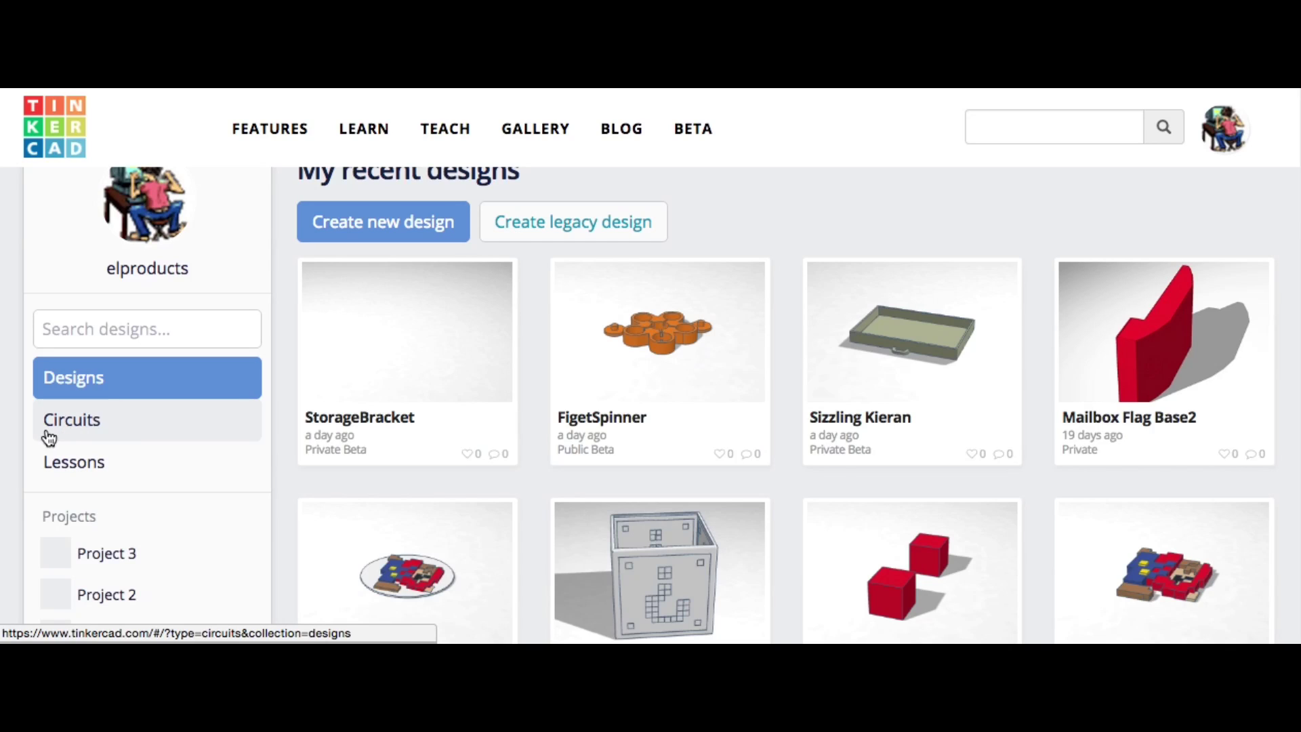
{"action": "left_click", "coordinate": [89, 426]}
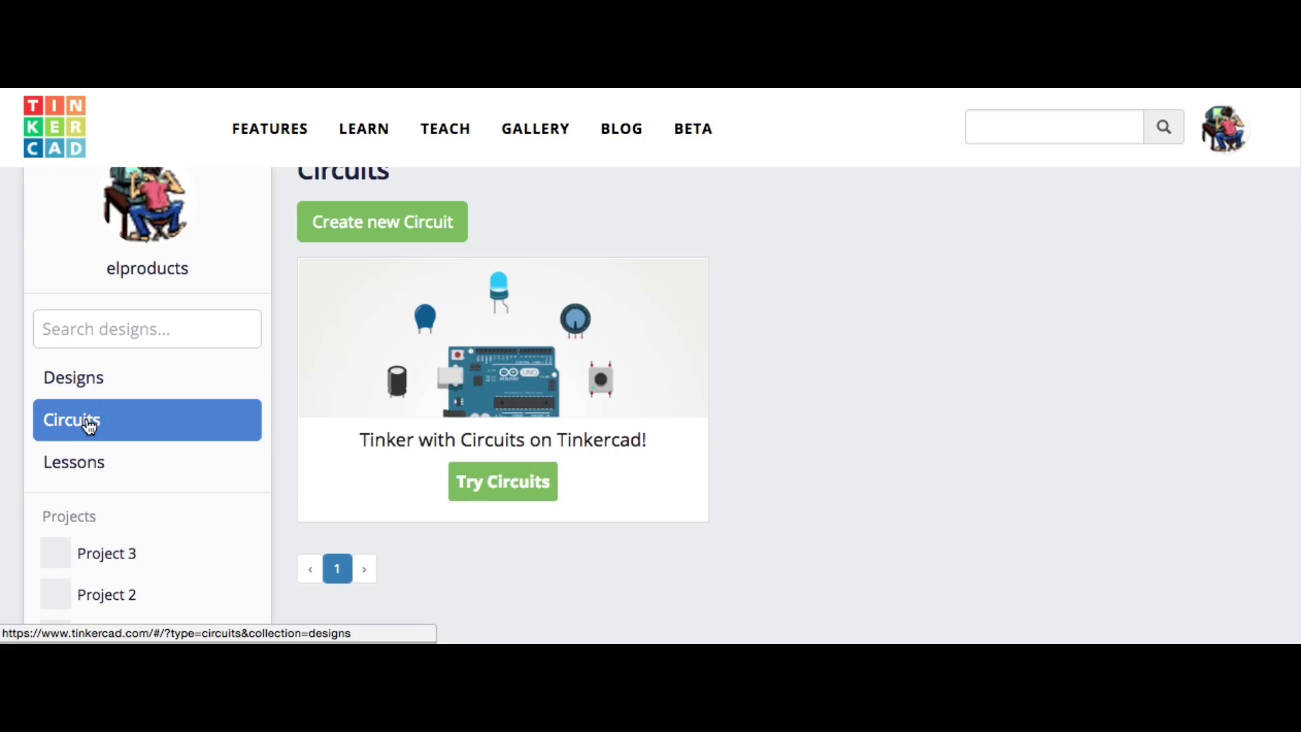
{"action": "scroll", "coordinate": [684, 309], "scroll_direction": "up", "scroll_amount": 2}
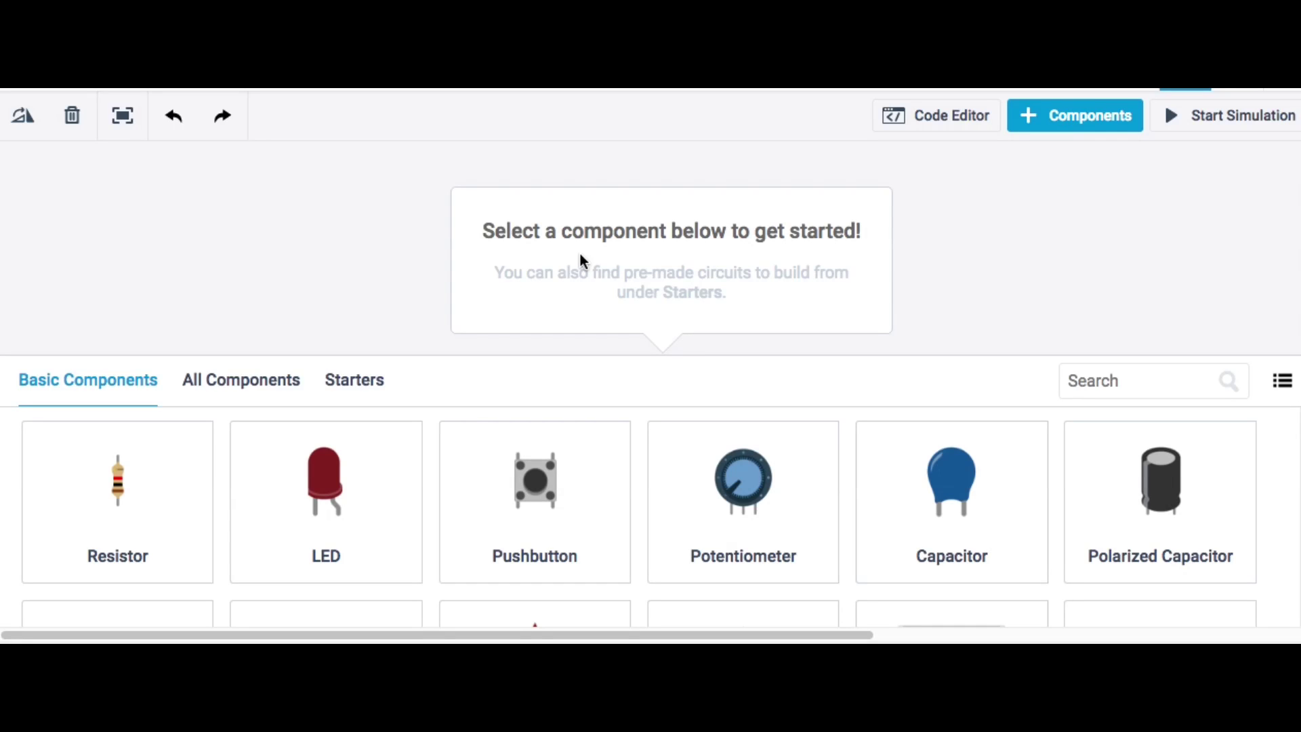
{"action": "scroll", "coordinate": [634, 418], "scroll_direction": "down", "scroll_amount": 3}
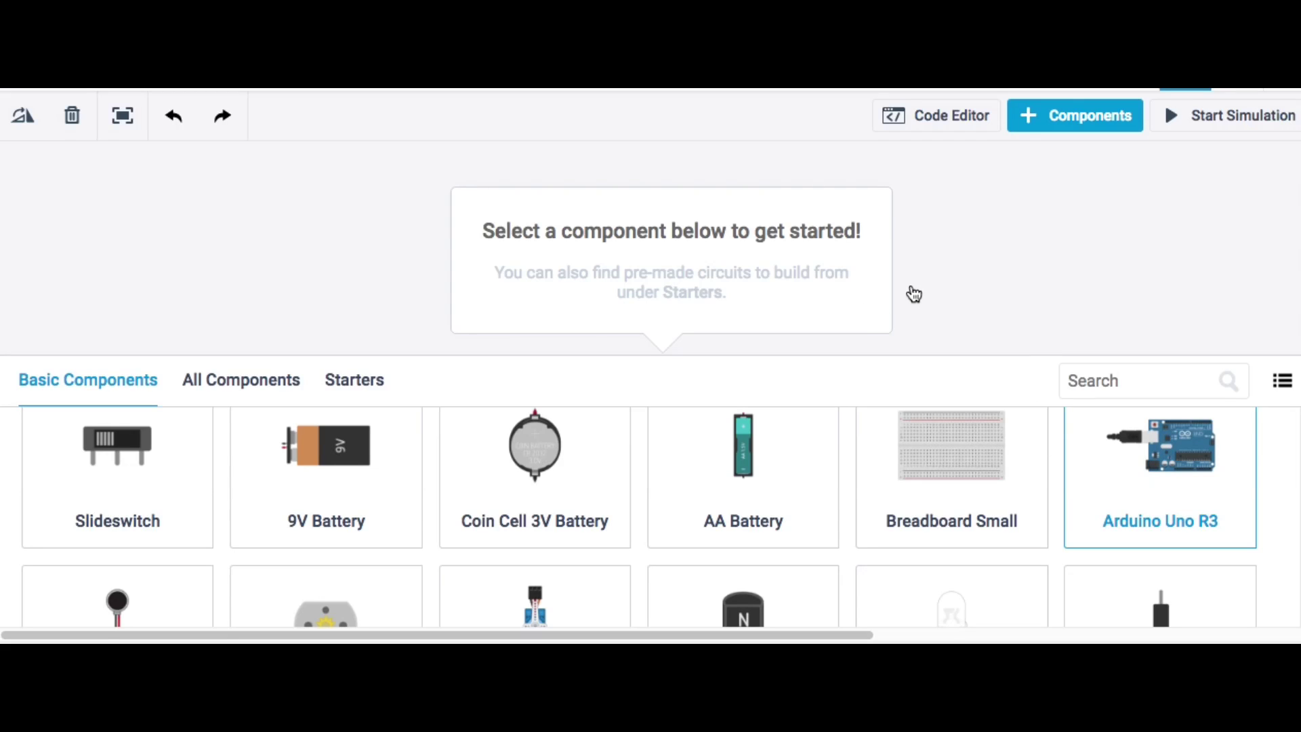
Place an Arduino Uno R3 board on the canvas, zoom out, and deselect it.
{"action": "left_click", "coordinate": [1075, 116]}
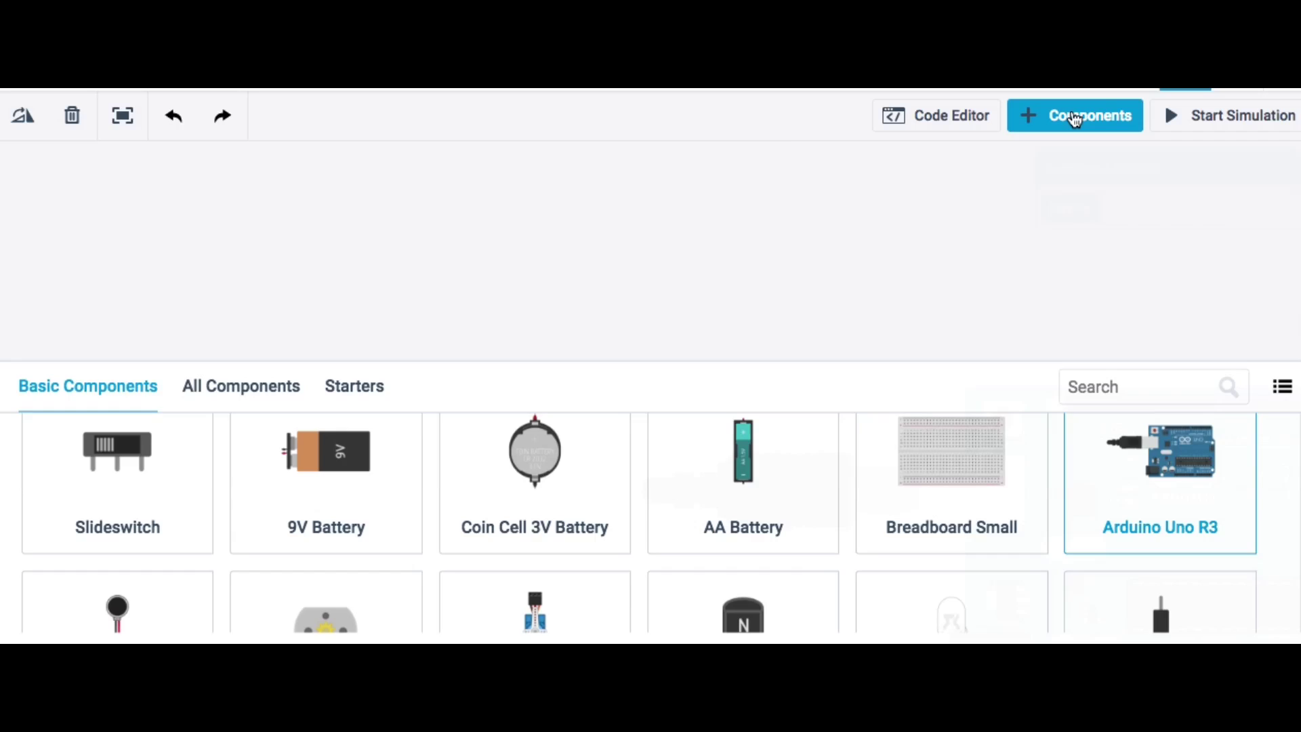
{"action": "left_click", "coordinate": [1140, 283]}
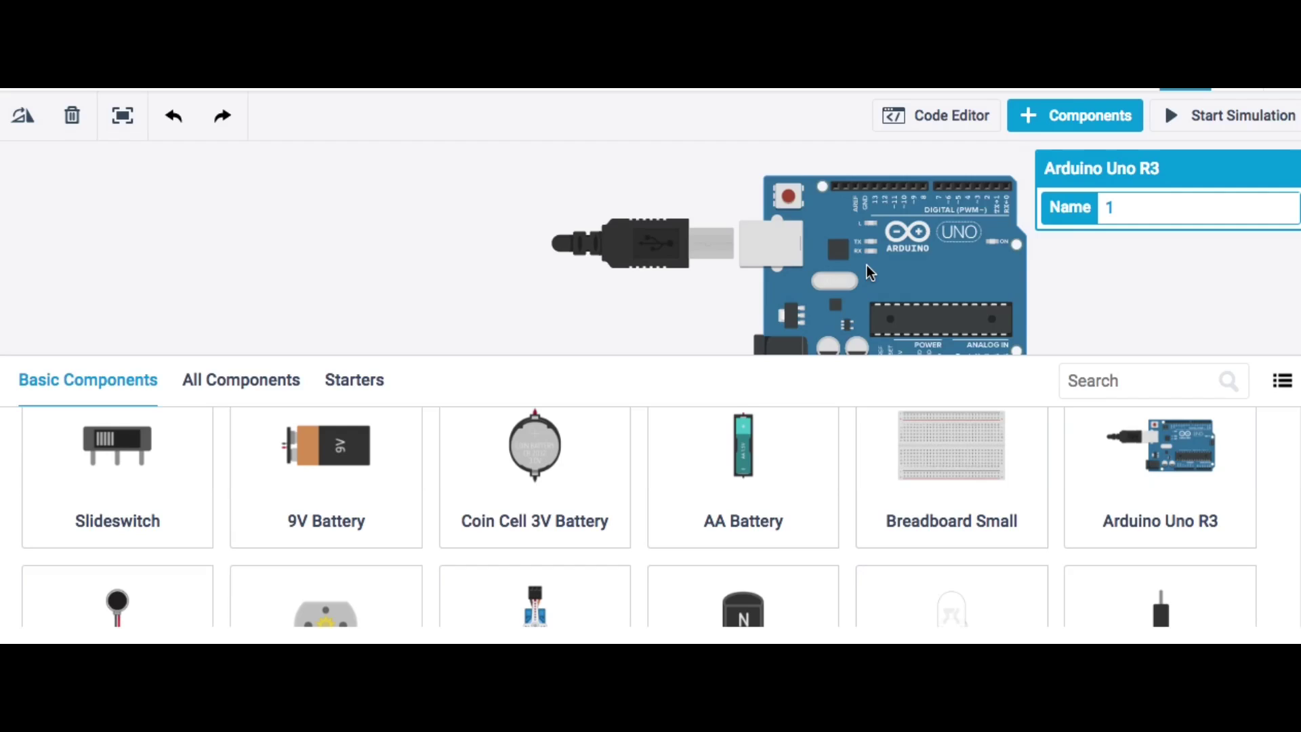
{"action": "scroll", "coordinate": [868, 266], "scroll_direction": "down", "scroll_amount": 1}
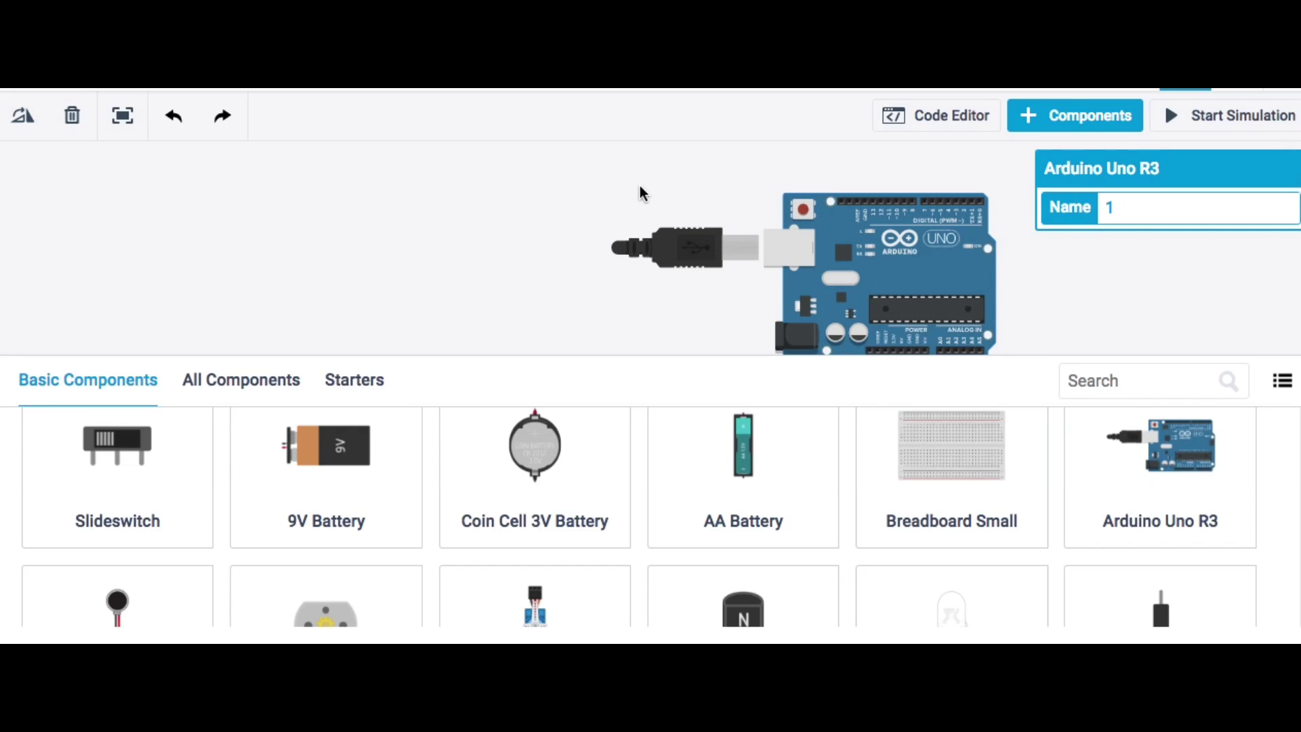
{"action": "left_click_drag", "start_coordinate": [640, 185], "coordinate": [459, 162]}
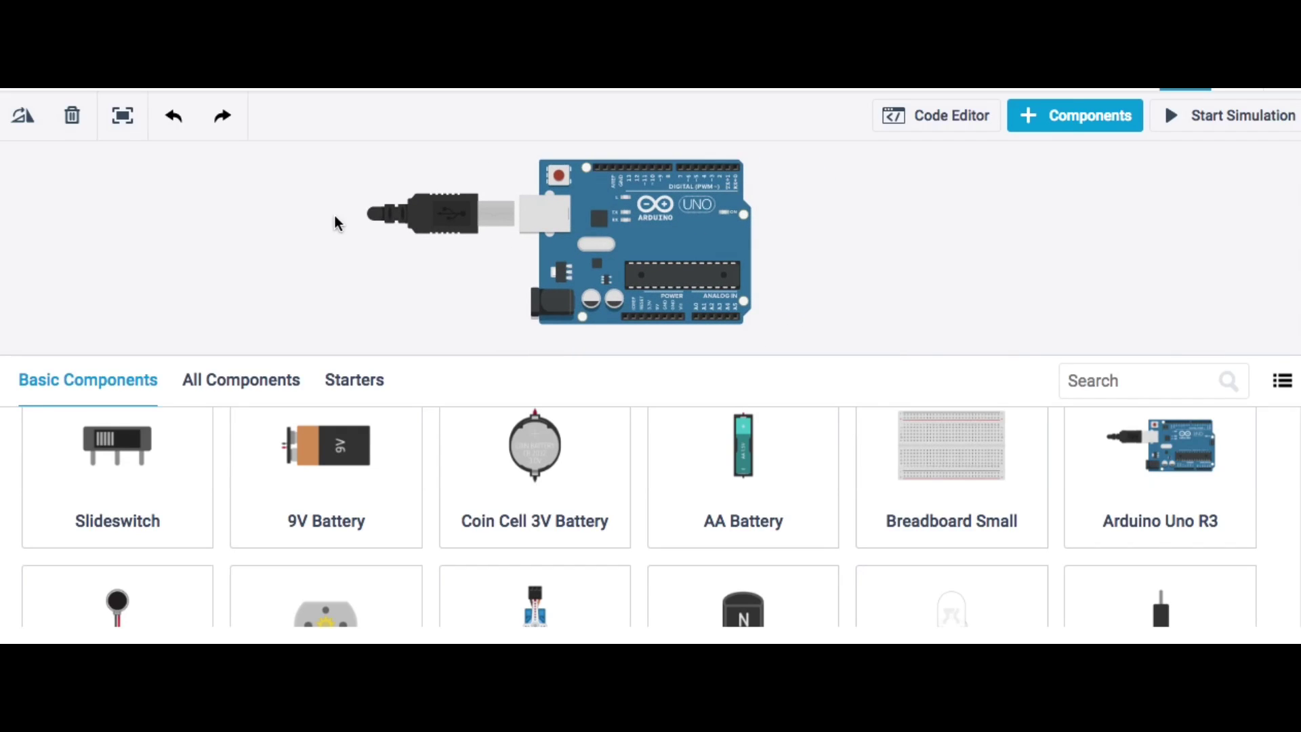
Show the sketch in an enlarged code editor, highlighting the pin 13 declaration and output setup.
{"action": "left_click", "coordinate": [956, 120]}
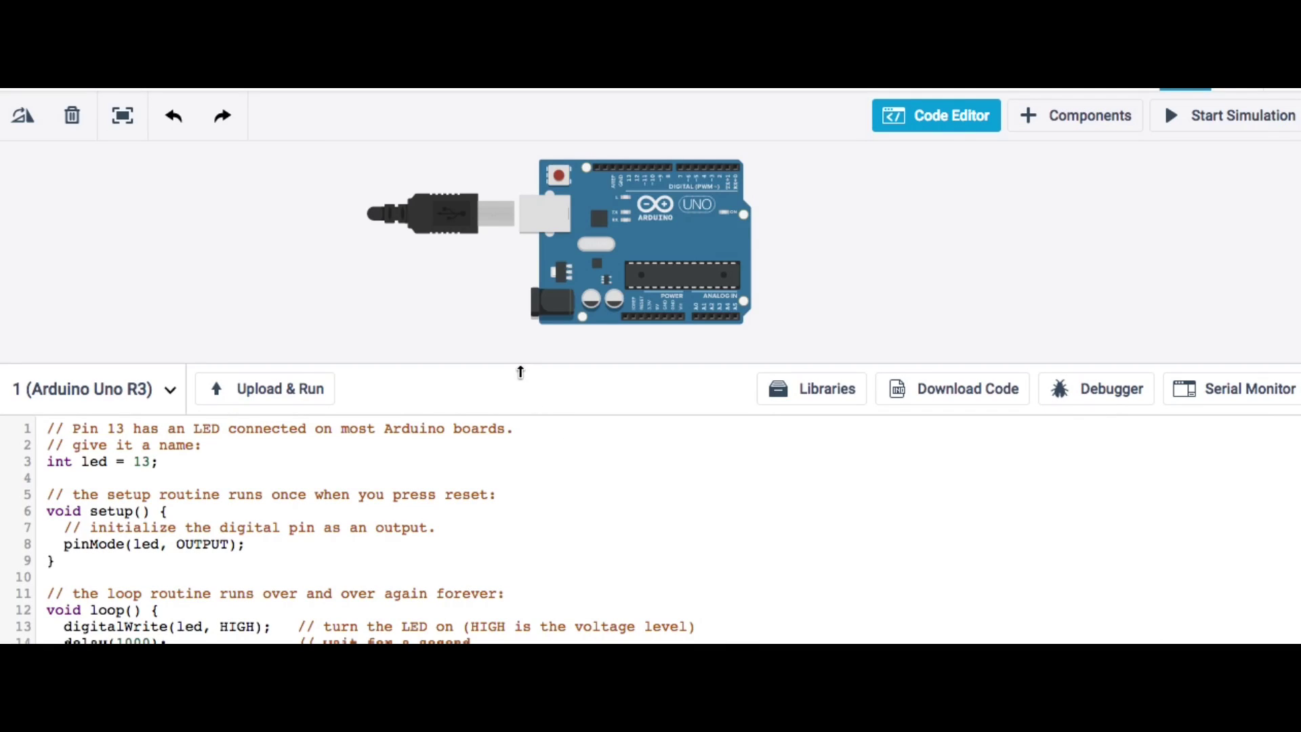
{"action": "left_click_drag", "start_coordinate": [519, 364], "coordinate": [527, 320]}
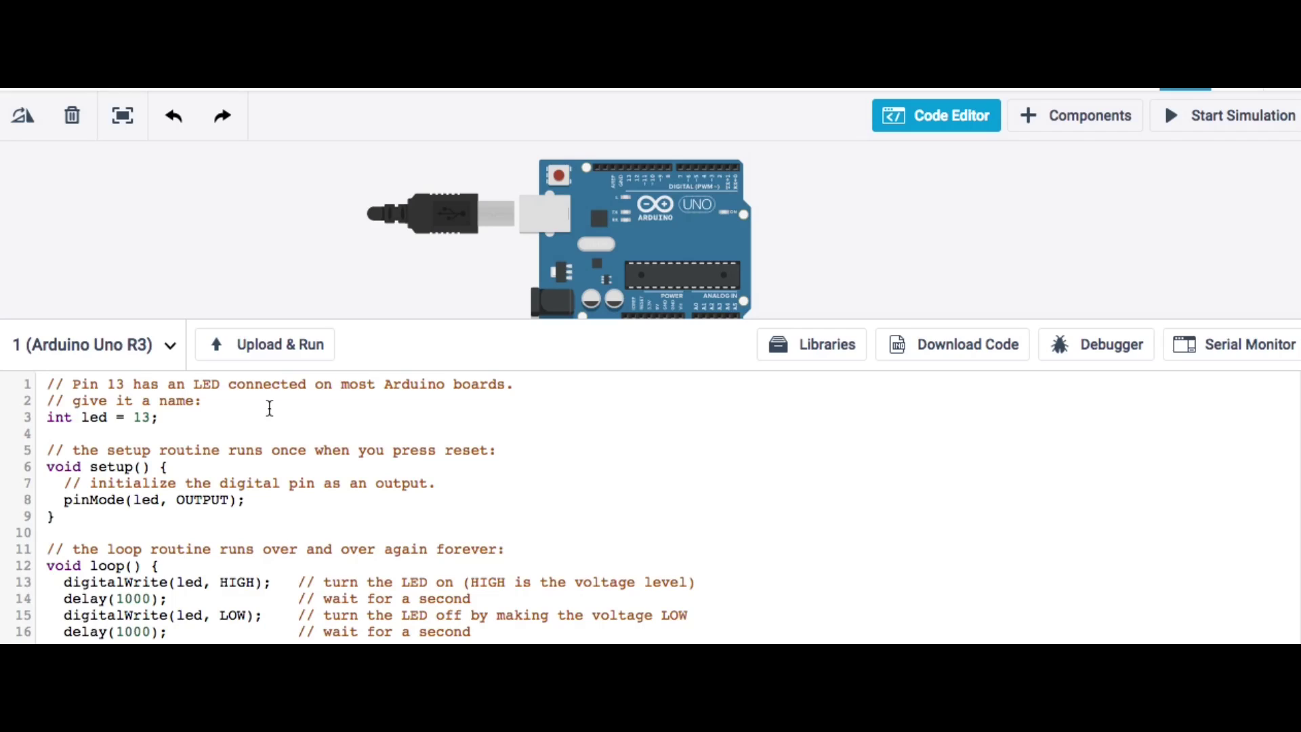
{"action": "left_click_drag", "start_coordinate": [47, 417], "coordinate": [177, 421]}
{"action": "scroll", "coordinate": [514, 453], "scroll_direction": "down", "scroll_amount": 1}
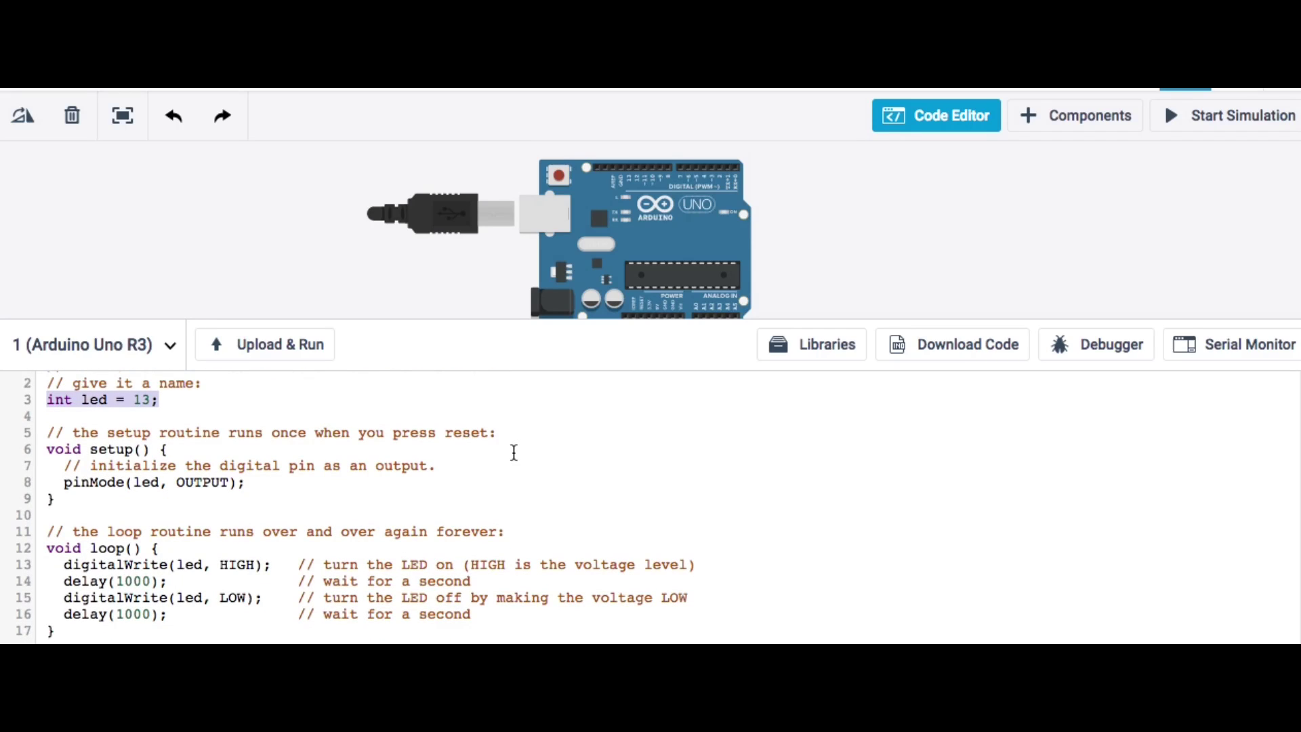
{"action": "left_click_drag", "start_coordinate": [47, 449], "coordinate": [179, 447]}
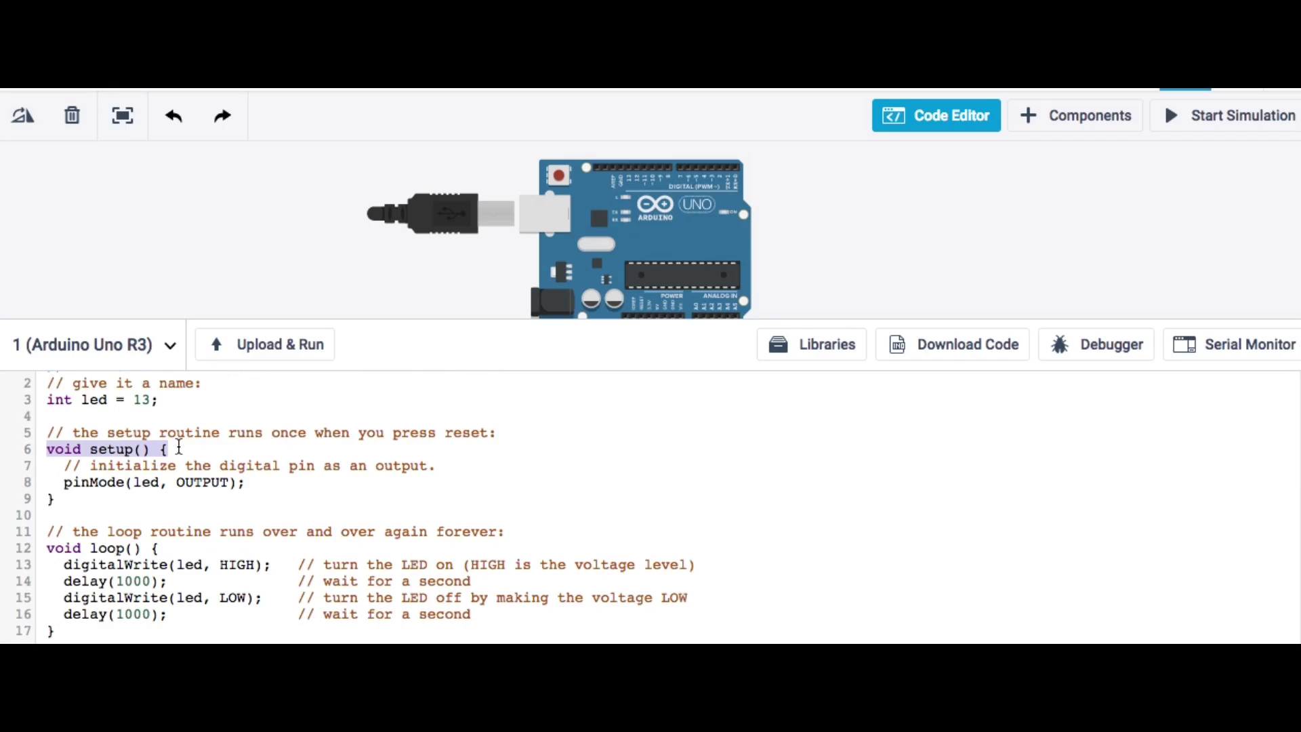
{"action": "left_click_drag", "start_coordinate": [63, 481], "coordinate": [267, 482]}
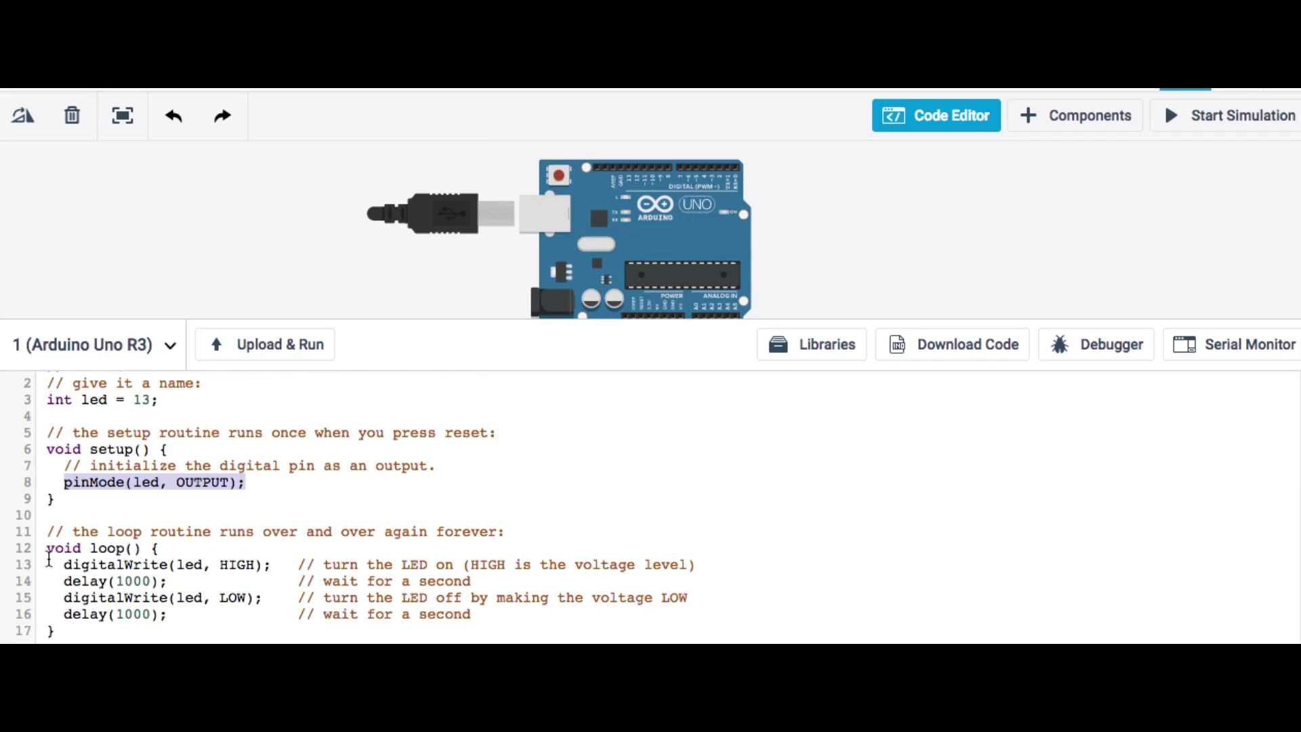
Highlight the loop's LED on/off lines and their 1000 ms delays, then clear the highlight.
{"action": "left_click_drag", "start_coordinate": [60, 565], "coordinate": [475, 565]}
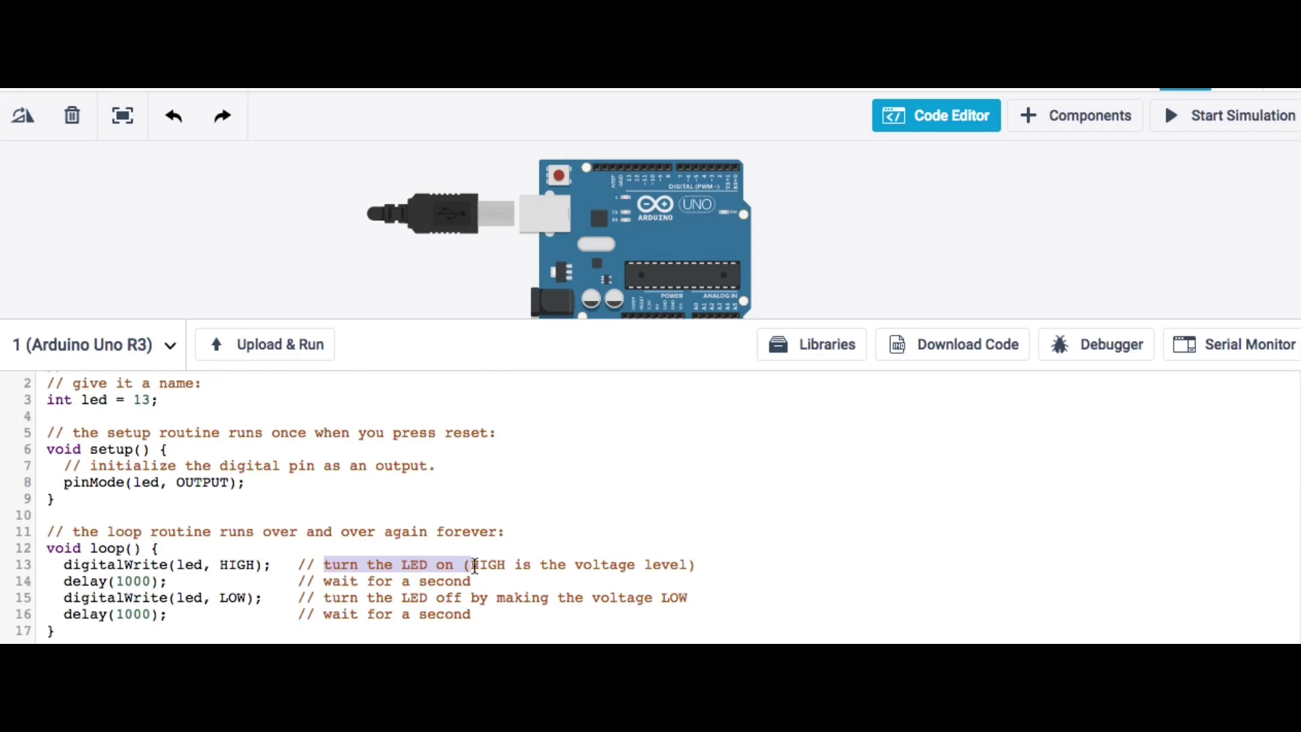
{"action": "left_click_drag", "start_coordinate": [65, 581], "coordinate": [162, 581]}
{"action": "left_click_drag", "start_coordinate": [325, 581], "coordinate": [478, 581]}
{"action": "left_click_drag", "start_coordinate": [65, 597], "coordinate": [462, 597]}
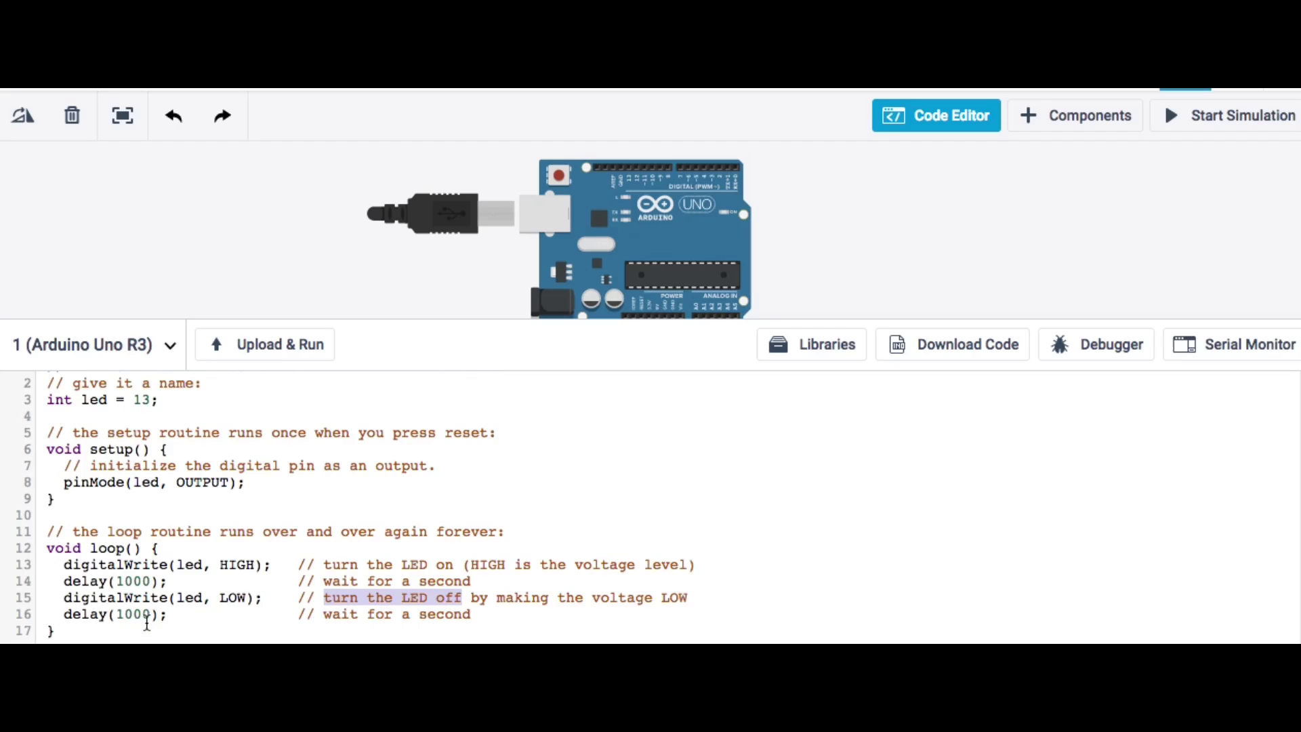
{"action": "left_click_drag", "start_coordinate": [65, 614], "coordinate": [186, 615]}
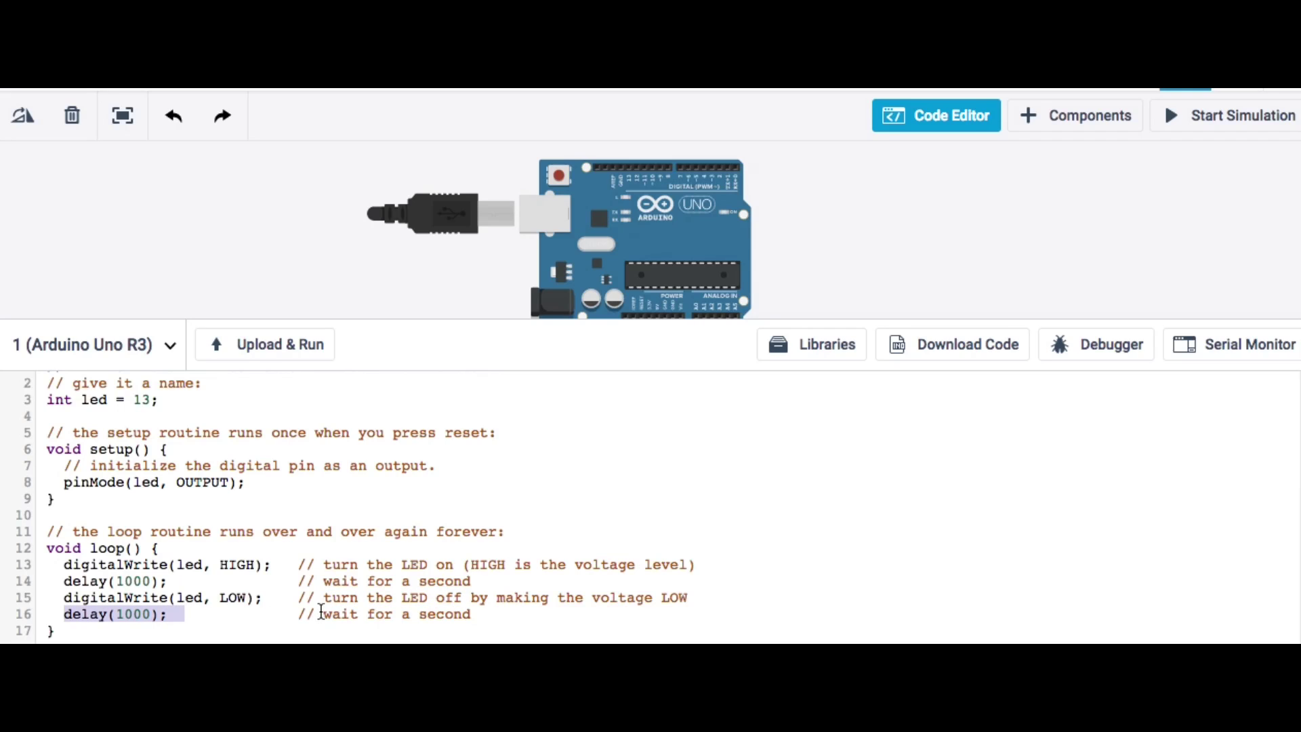
{"action": "left_click_drag", "start_coordinate": [321, 614], "coordinate": [465, 619]}
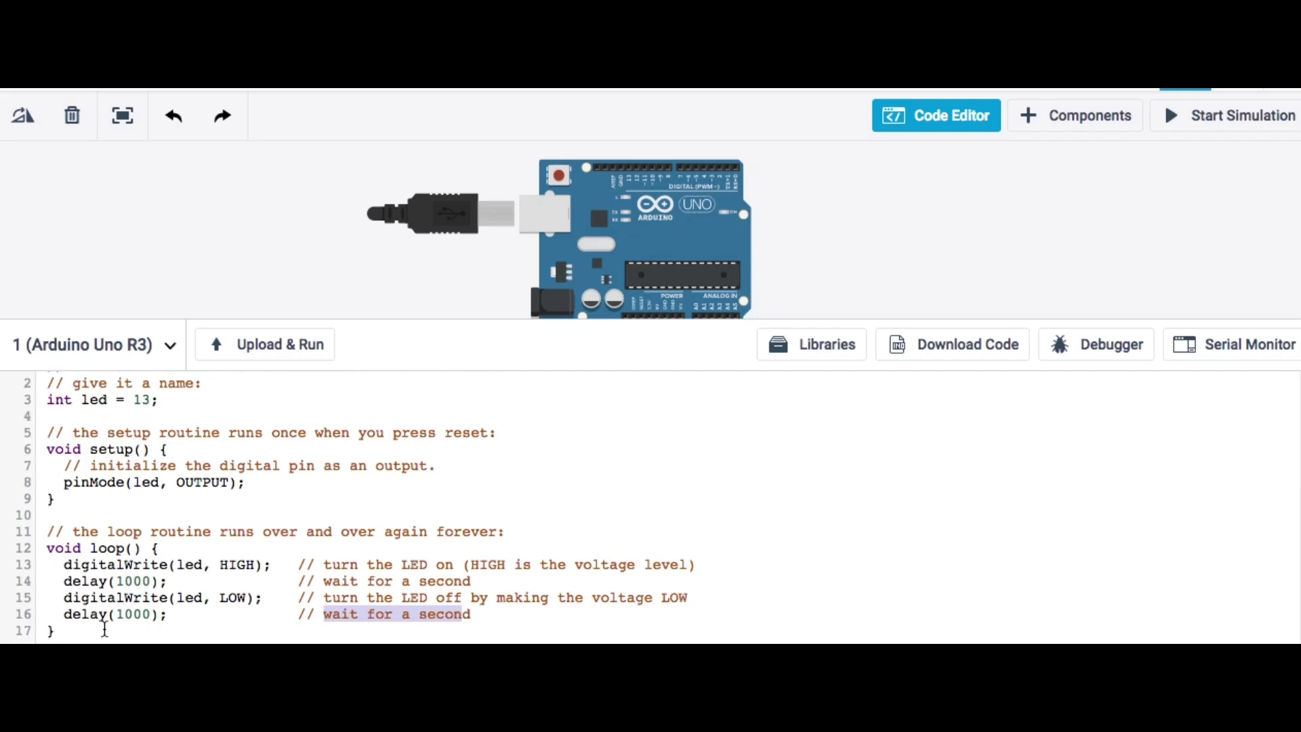
{"action": "left_click_drag", "start_coordinate": [104, 630], "coordinate": [124, 590]}
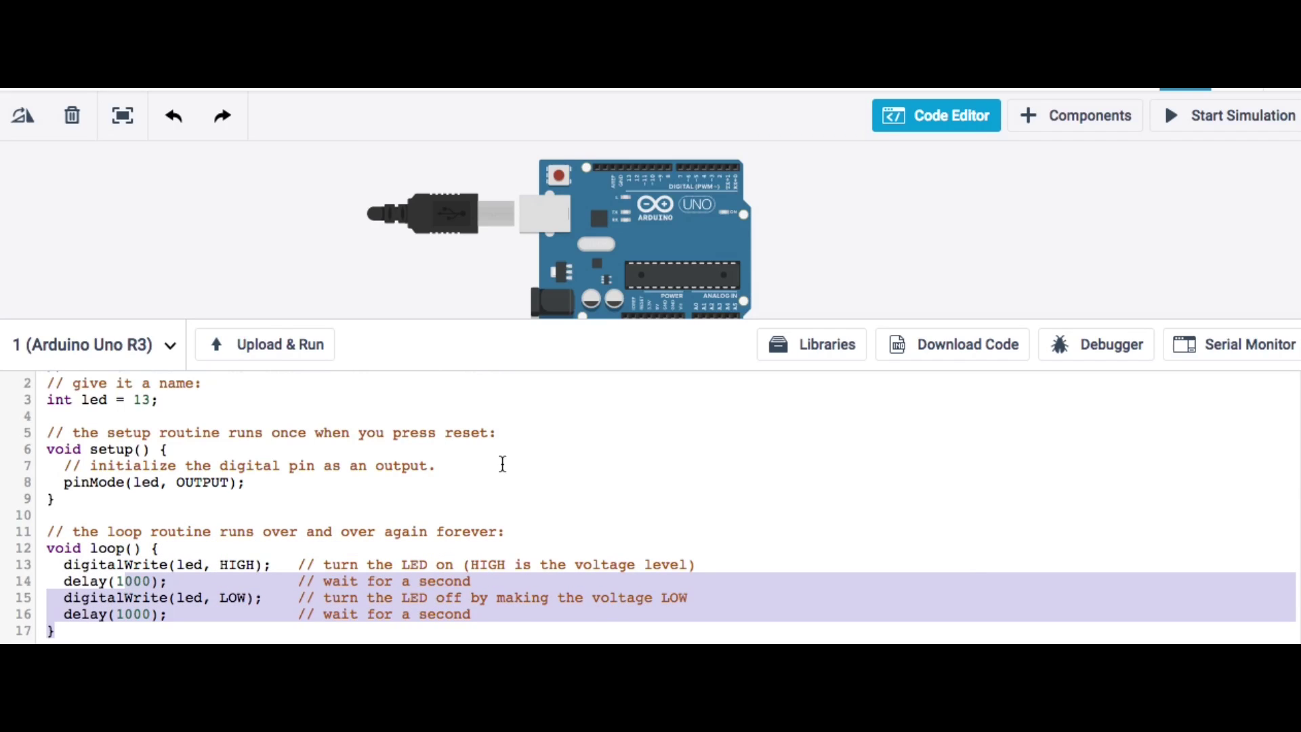
{"action": "left_click", "coordinate": [594, 446]}
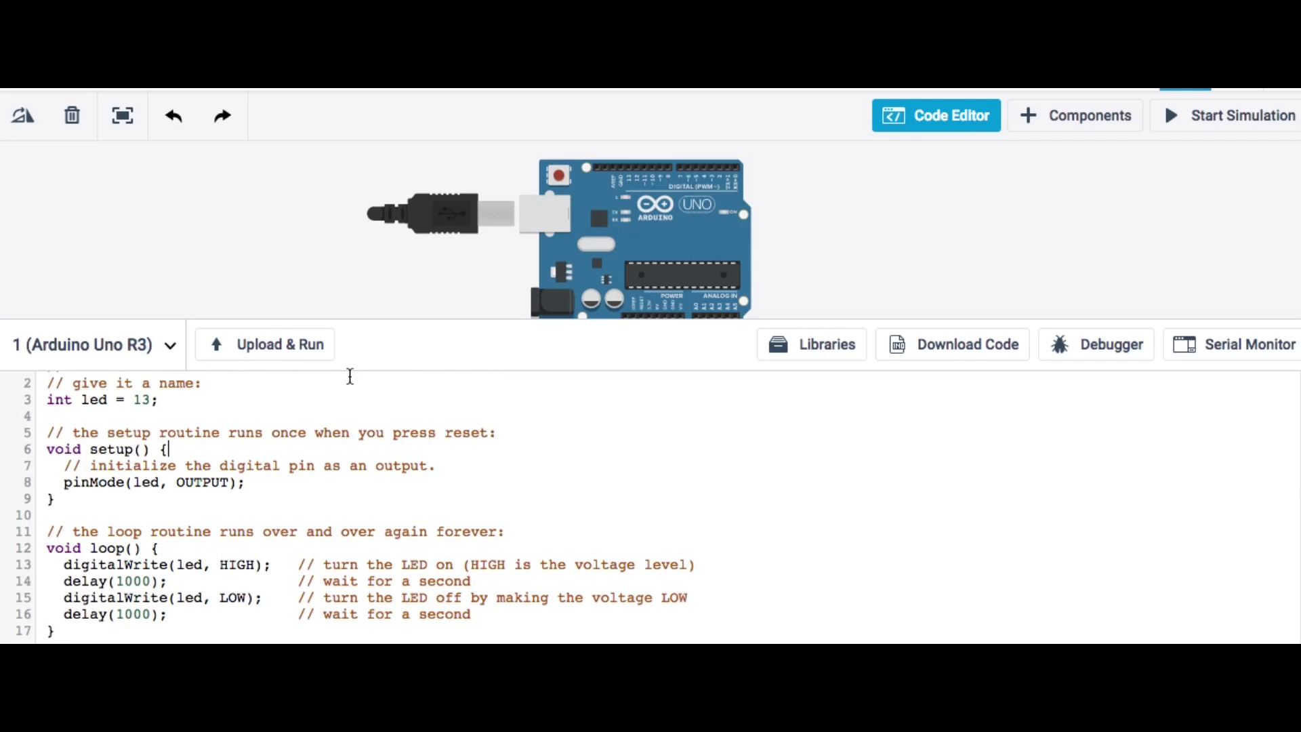
Compile and run the blink sketch, zooming in to watch the onboard L LED blink.
{"action": "left_click", "coordinate": [274, 352]}
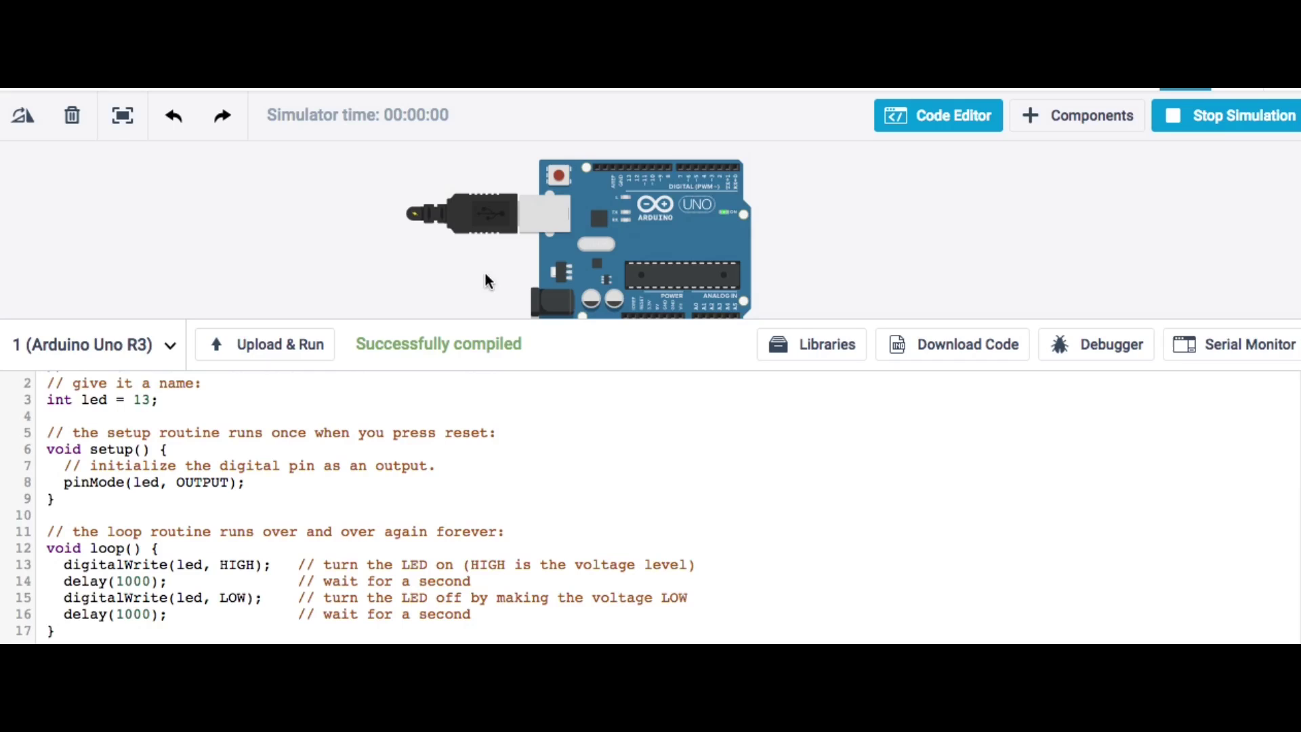
{"action": "left_click_drag", "start_coordinate": [468, 318], "coordinate": [467, 424]}
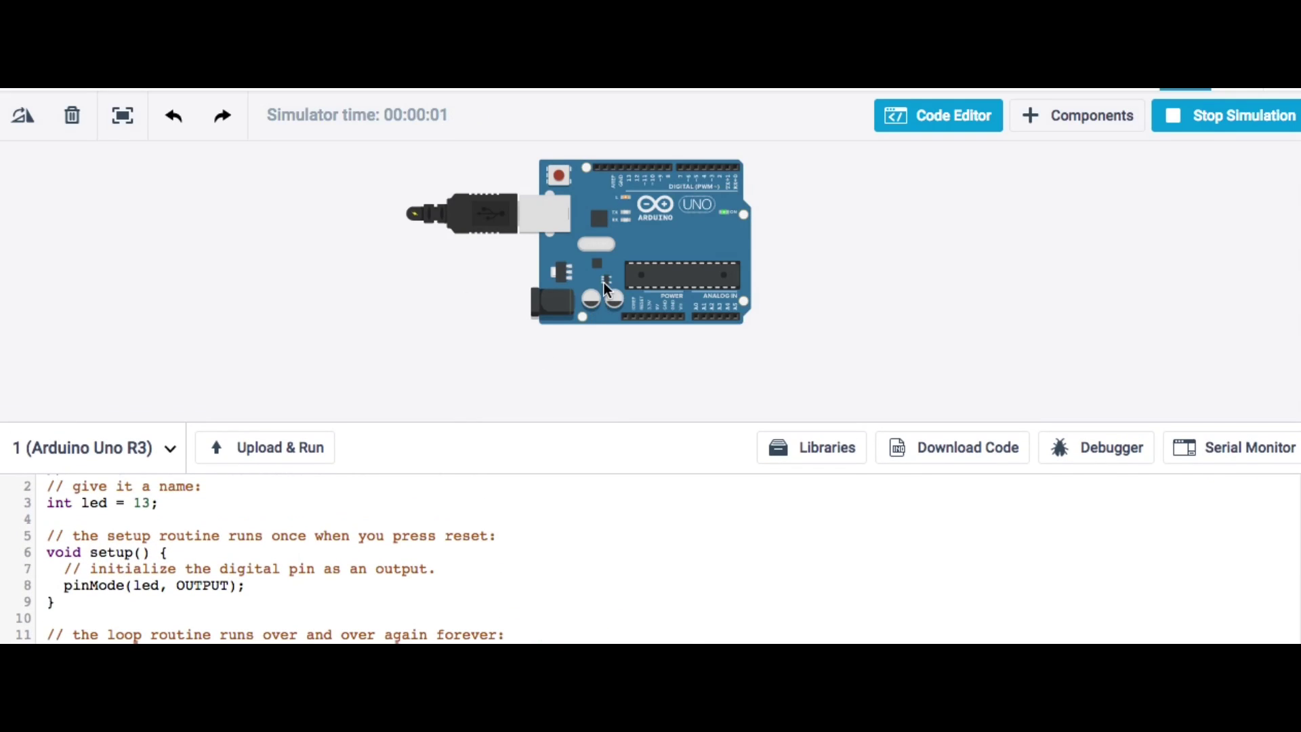
{"action": "scroll", "coordinate": [604, 282], "scroll_direction": "up", "scroll_amount": 3}
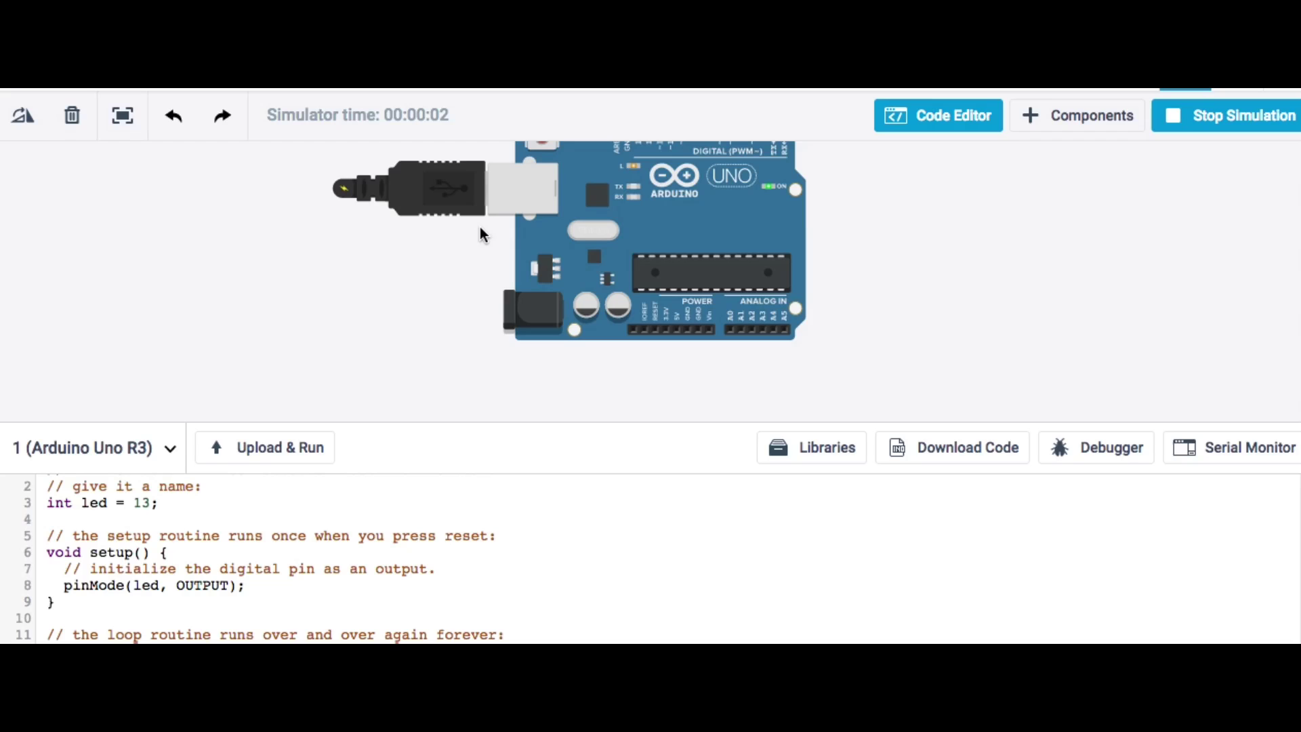
{"action": "left_click_drag", "start_coordinate": [392, 258], "coordinate": [358, 321]}
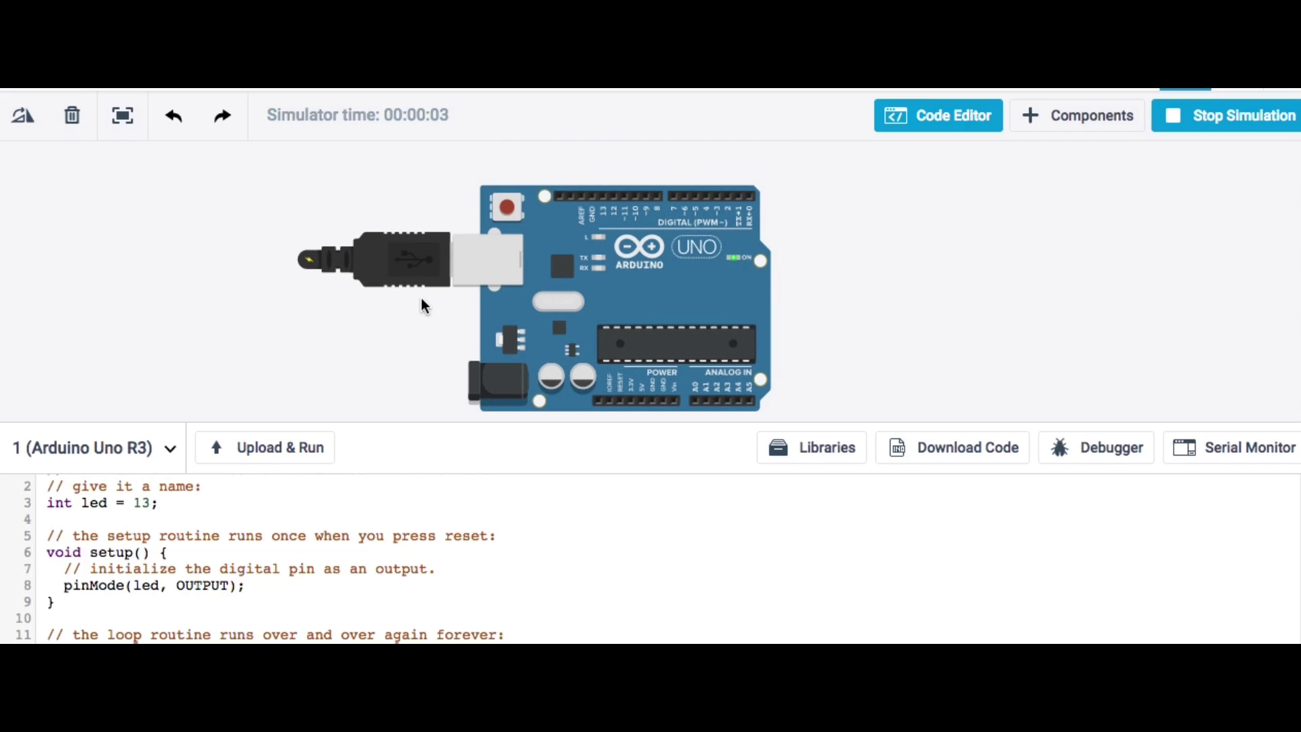
{"action": "scroll", "coordinate": [421, 305], "scroll_direction": "up", "scroll_amount": 2}
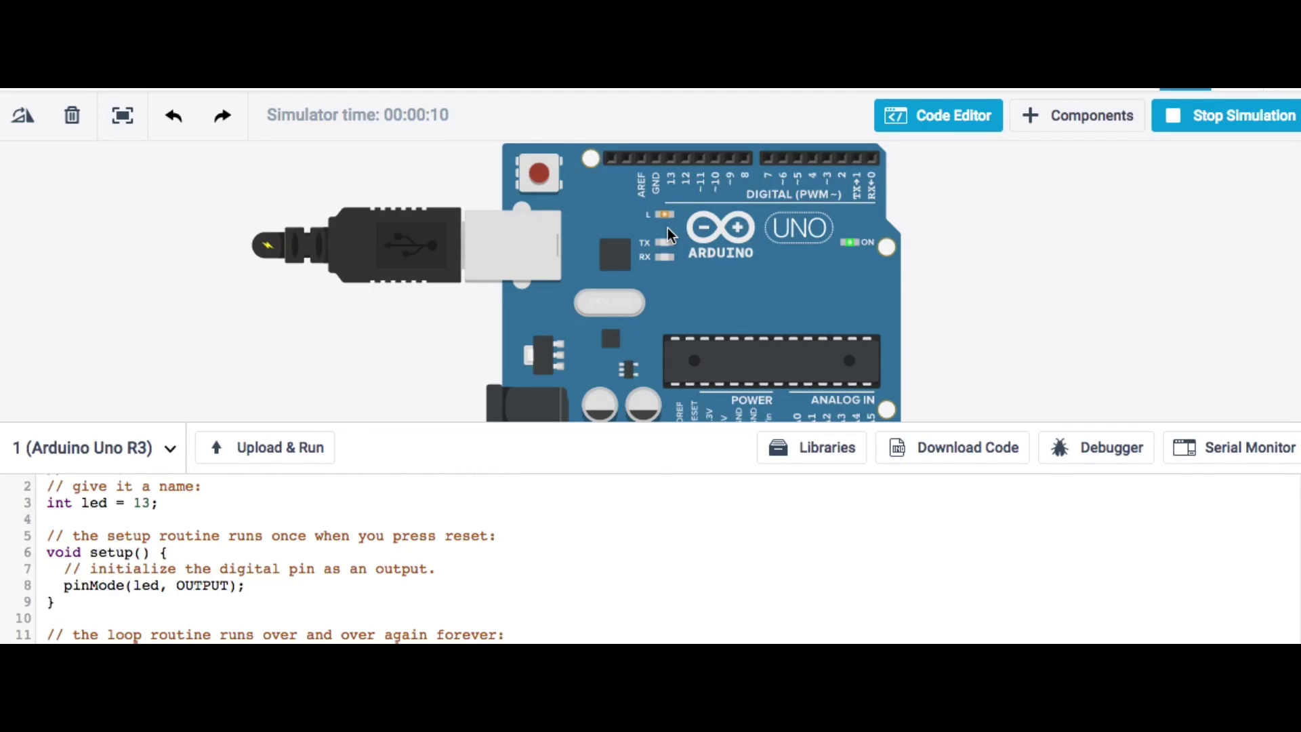
{"action": "scroll", "coordinate": [454, 283], "scroll_direction": "down", "scroll_amount": 1}
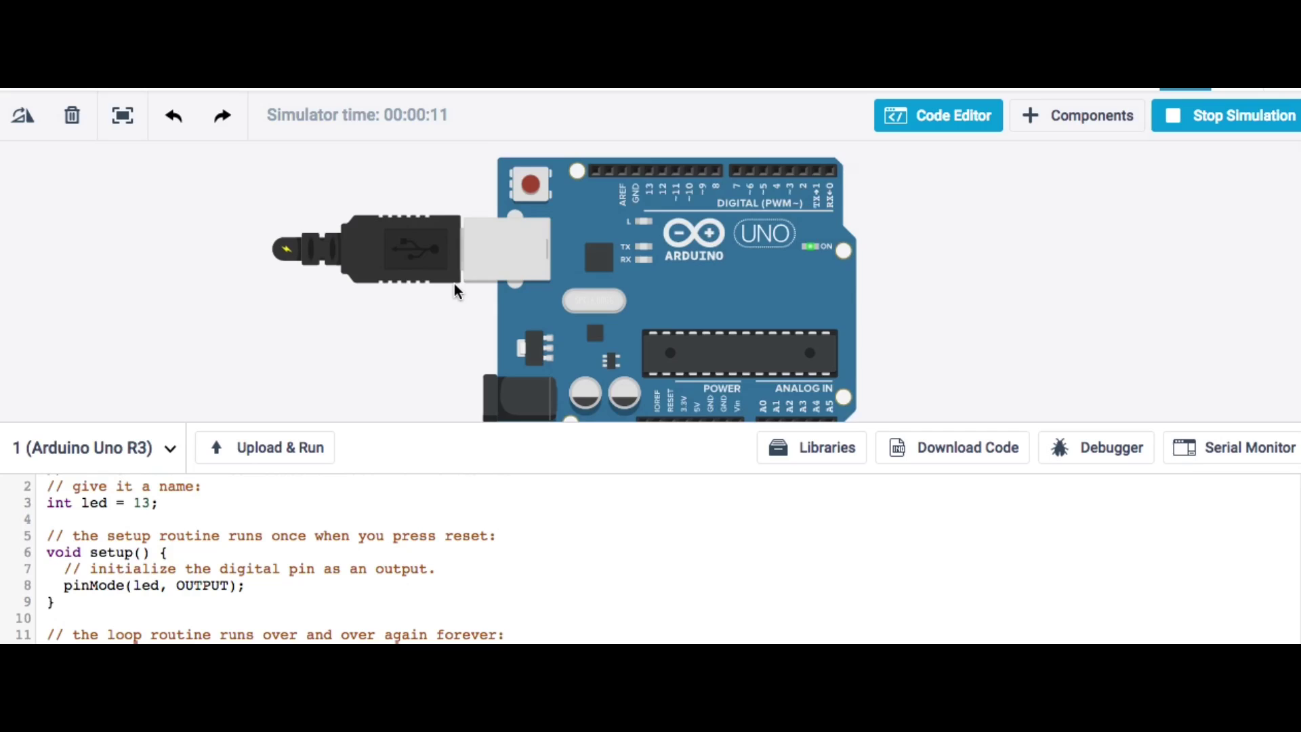
{"action": "scroll", "coordinate": [454, 283], "scroll_direction": "down", "scroll_amount": 3}
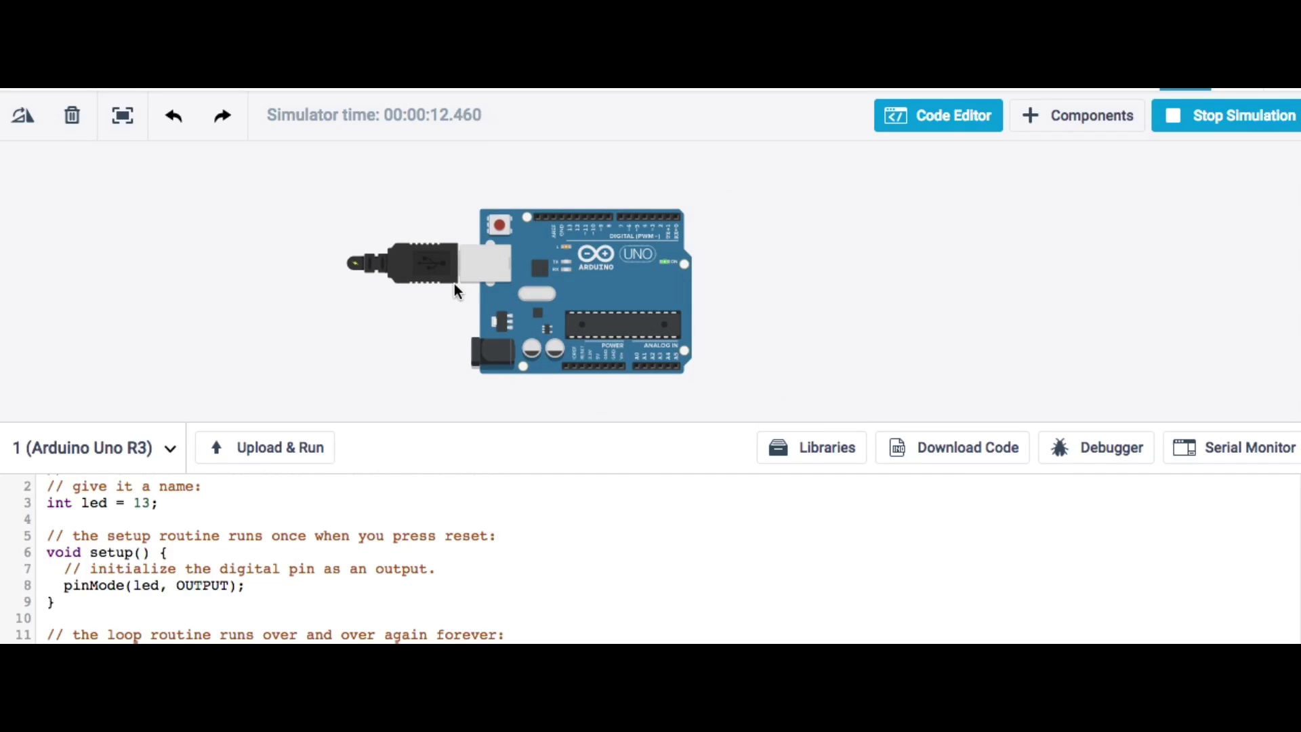
Stop the simulation and add a red LED from Basic Components to the canvas.
{"action": "left_click", "coordinate": [1067, 125]}
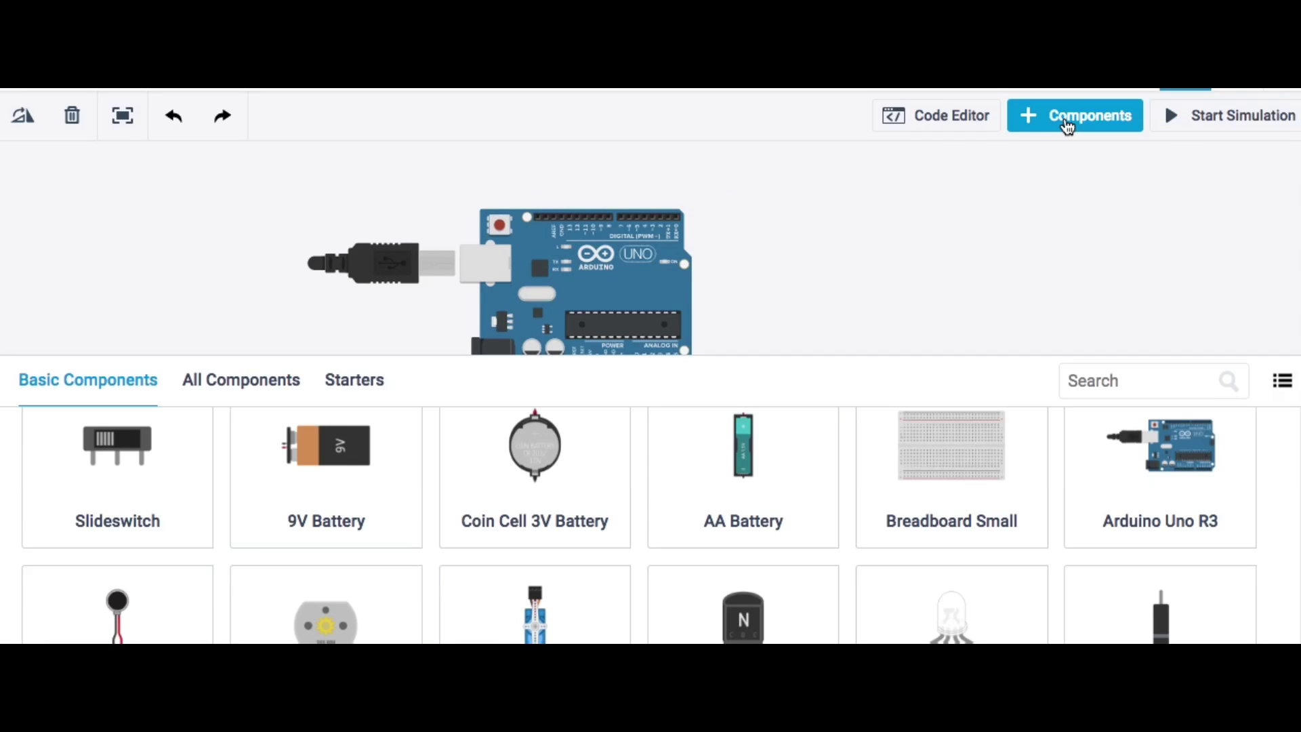
{"action": "scroll", "coordinate": [557, 430], "scroll_direction": "up", "scroll_amount": 2}
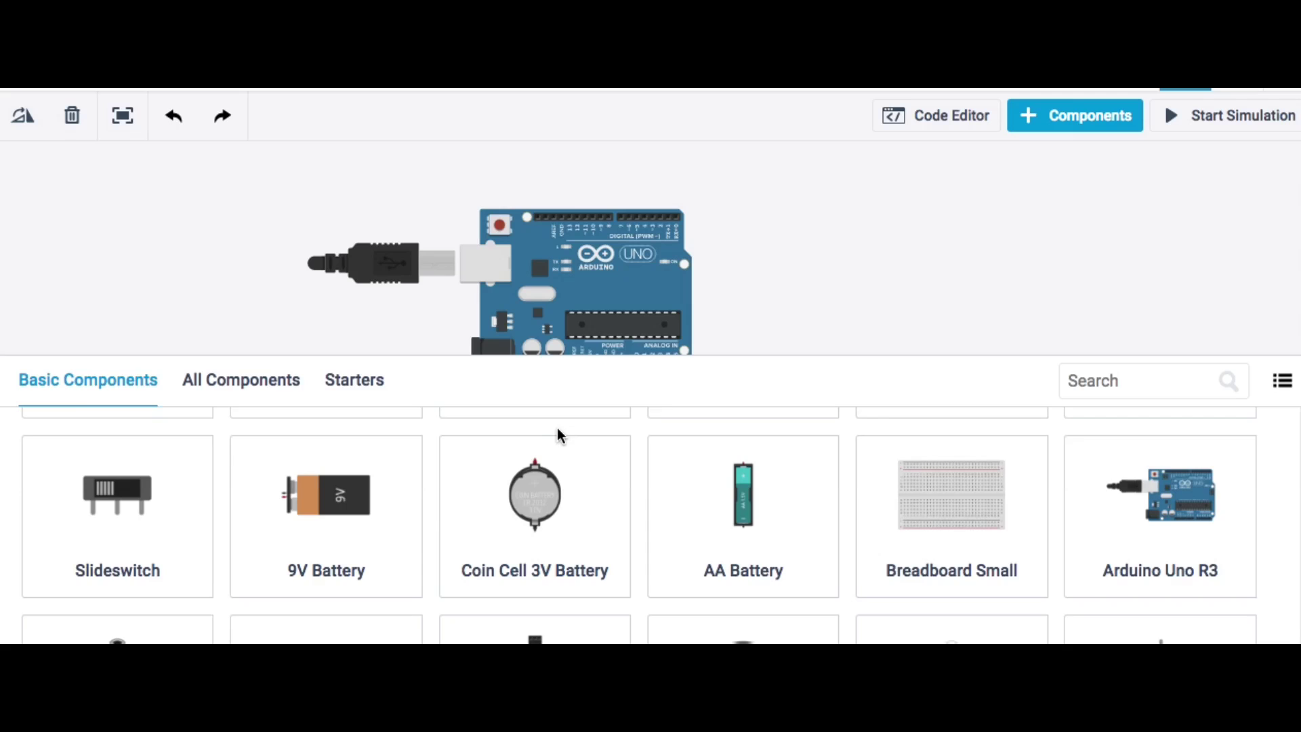
{"action": "scroll", "coordinate": [557, 434], "scroll_direction": "up", "scroll_amount": 3}
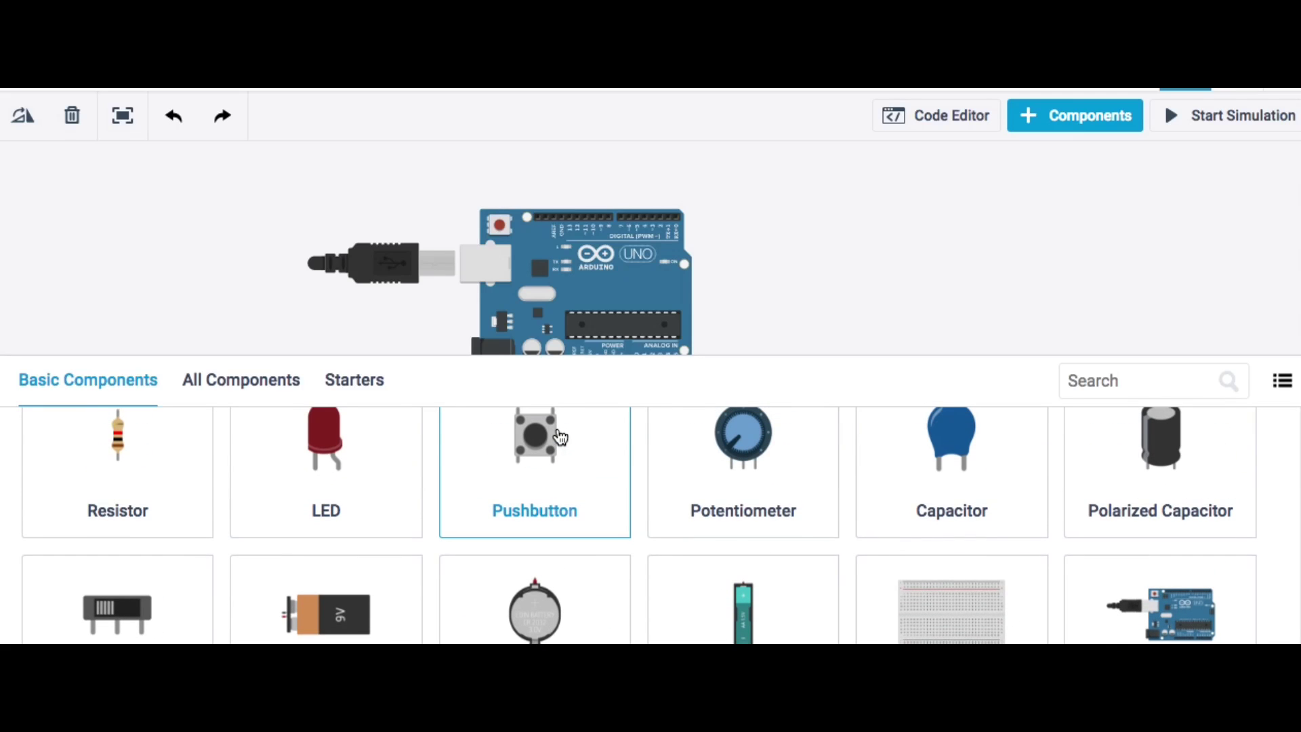
{"action": "scroll", "coordinate": [560, 437], "scroll_direction": "up", "scroll_amount": 1}
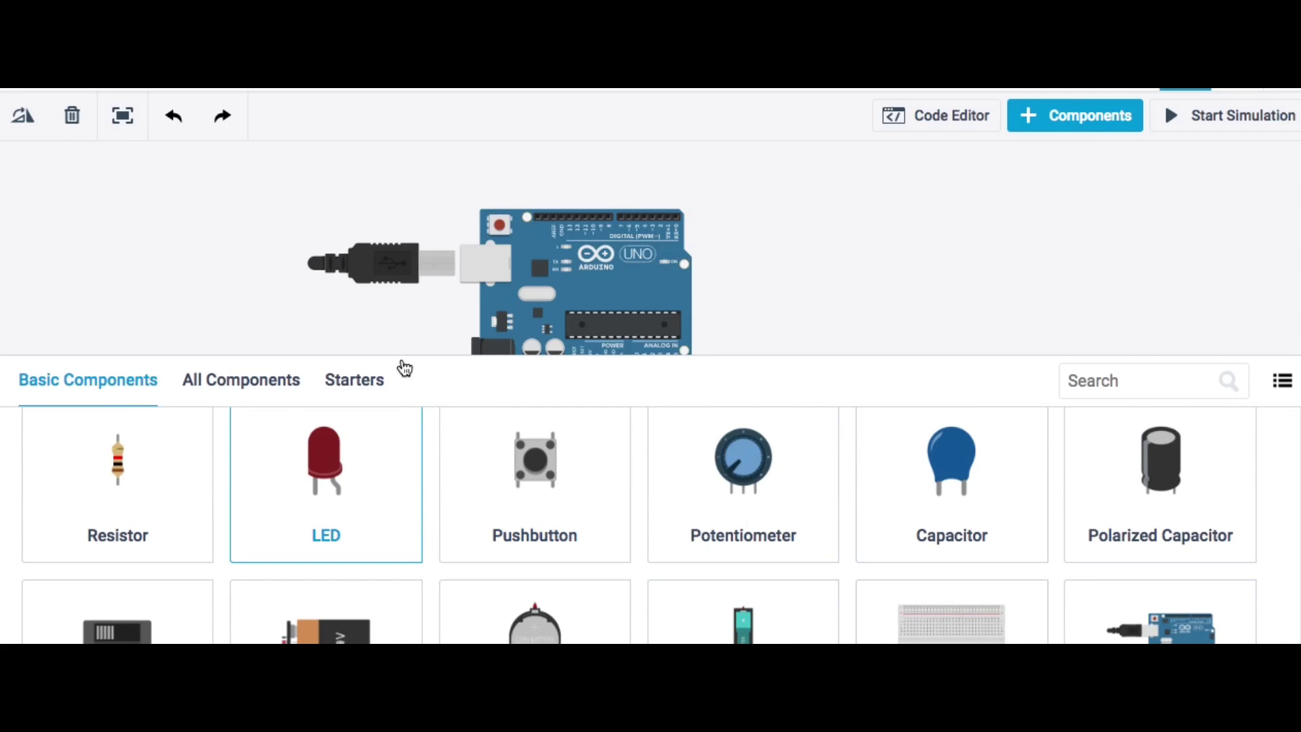
{"action": "left_click", "coordinate": [556, 166]}
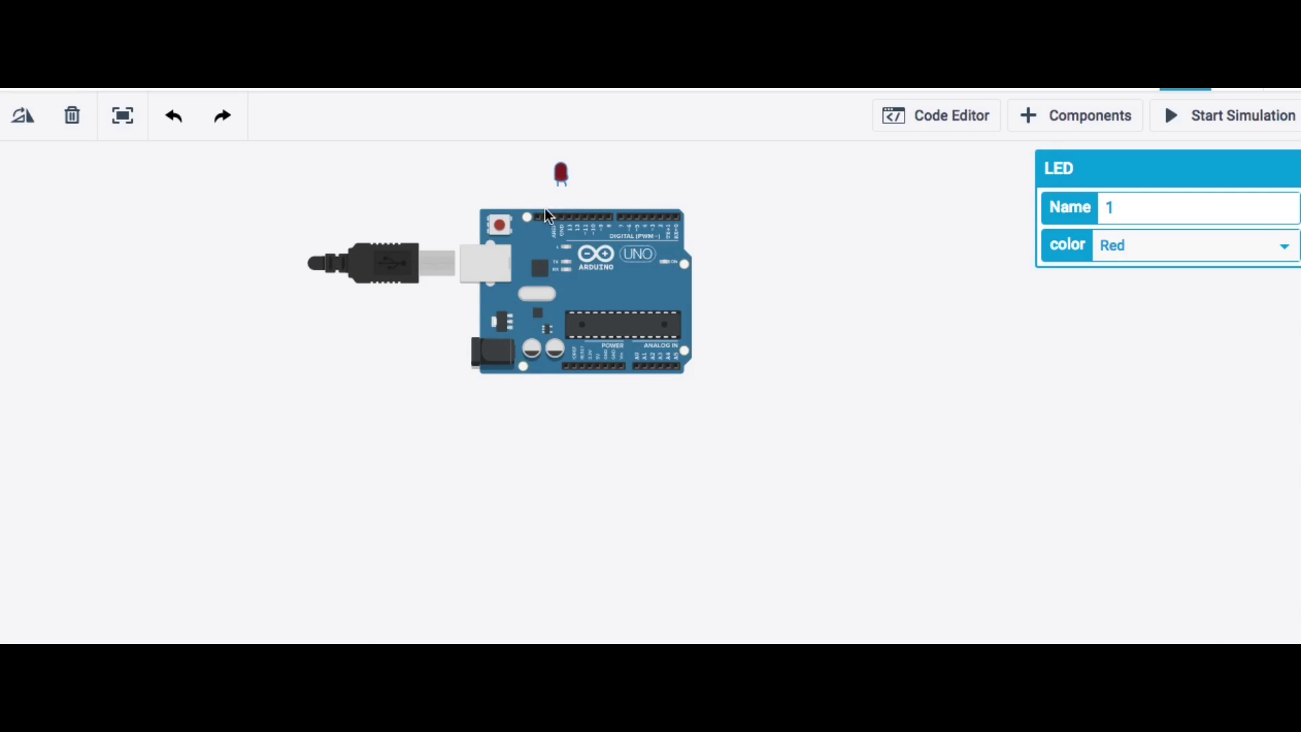
Add a 1 kΩ resistor and place the LED directly above it, over the digital pins.
{"action": "mouse_move", "coordinate": [438, 356]}
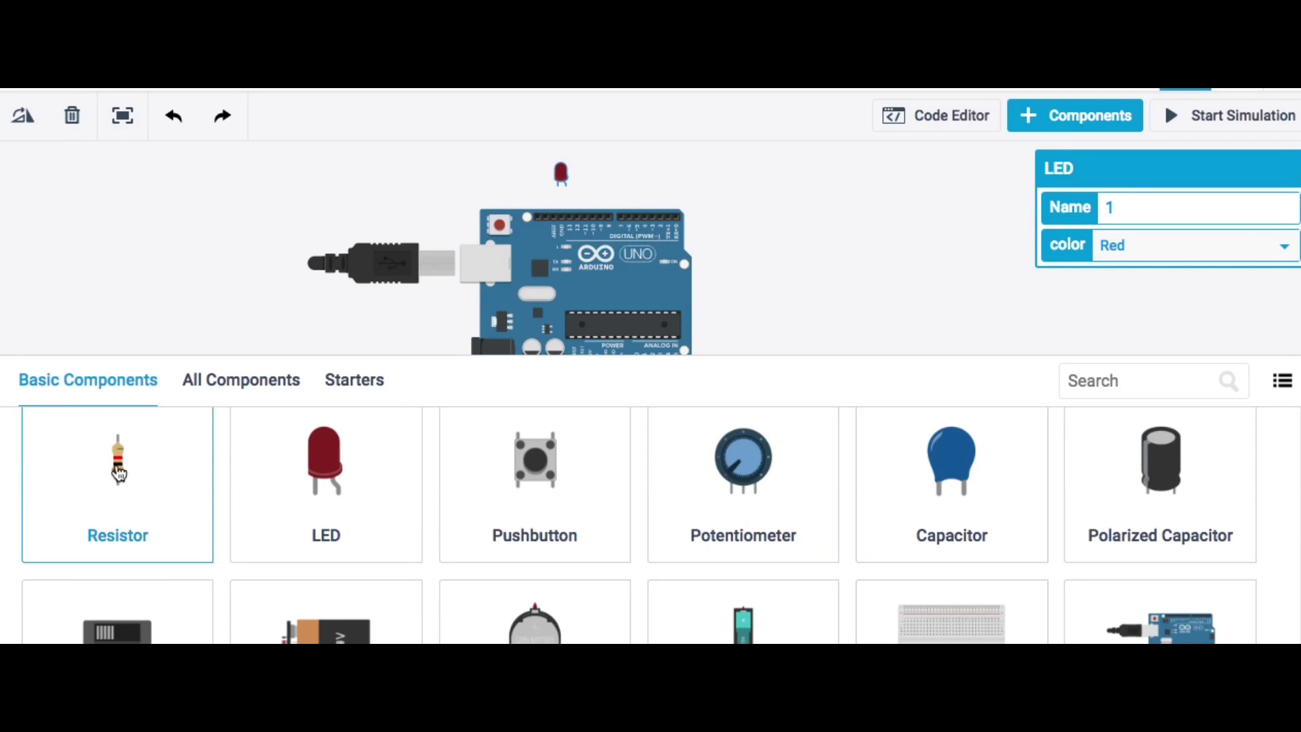
{"action": "left_click_drag", "start_coordinate": [119, 473], "coordinate": [584, 193]}
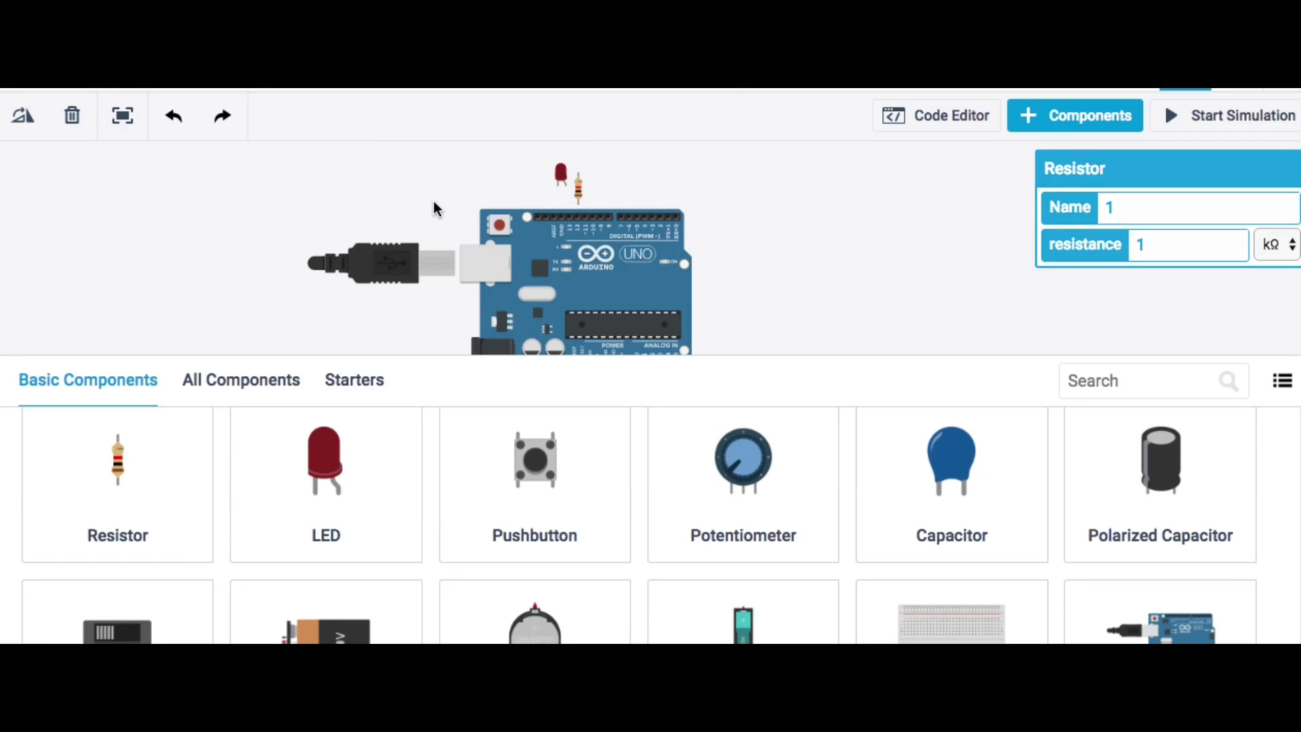
{"action": "left_click_drag", "start_coordinate": [433, 198], "coordinate": [438, 240]}
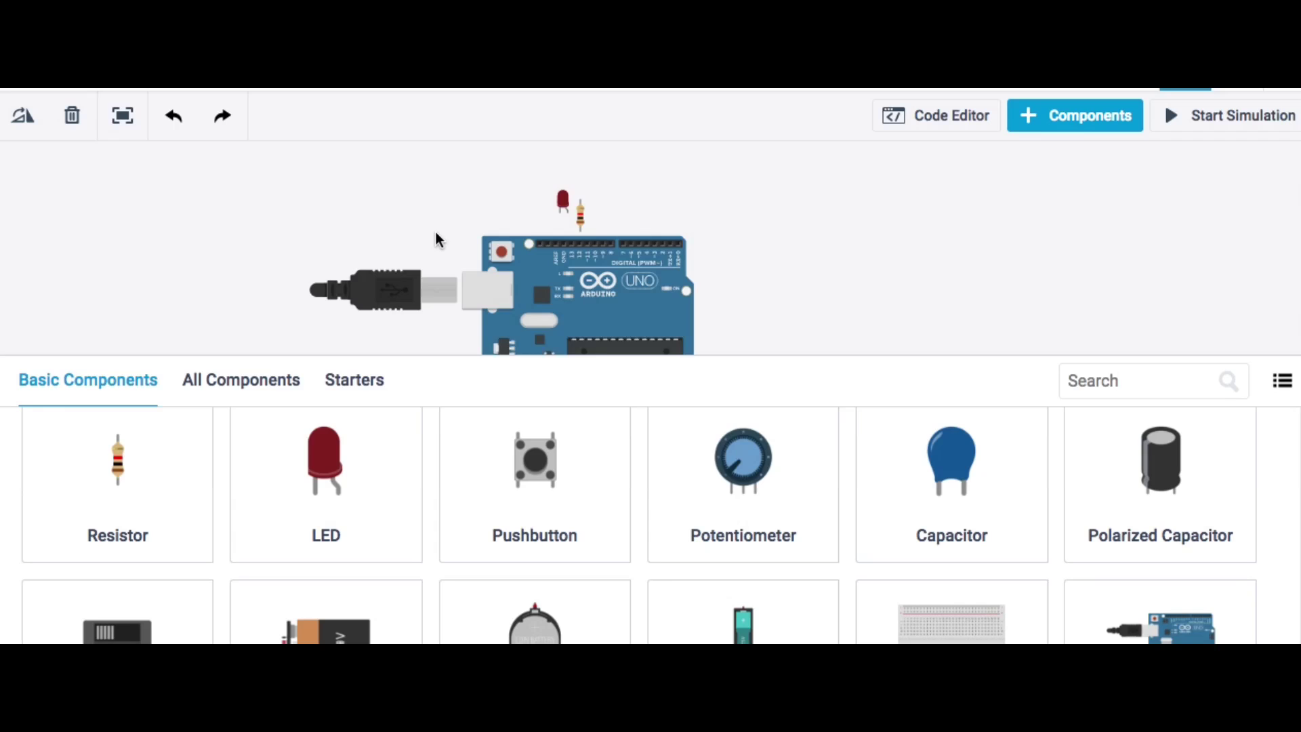
{"action": "left_click_drag", "start_coordinate": [563, 207], "coordinate": [579, 185]}
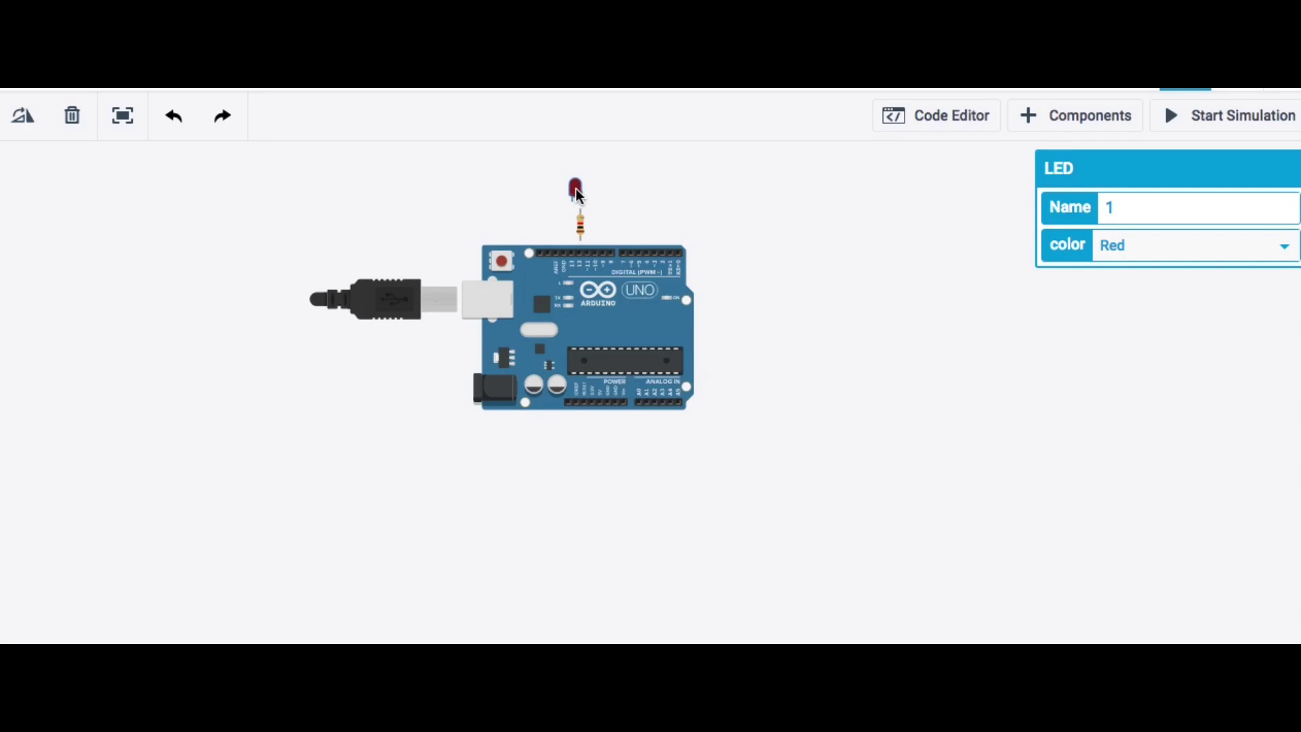
{"action": "scroll", "coordinate": [629, 218], "scroll_direction": "up", "scroll_amount": 3}
{"action": "scroll", "coordinate": [629, 219], "scroll_direction": "up", "scroll_amount": 3}
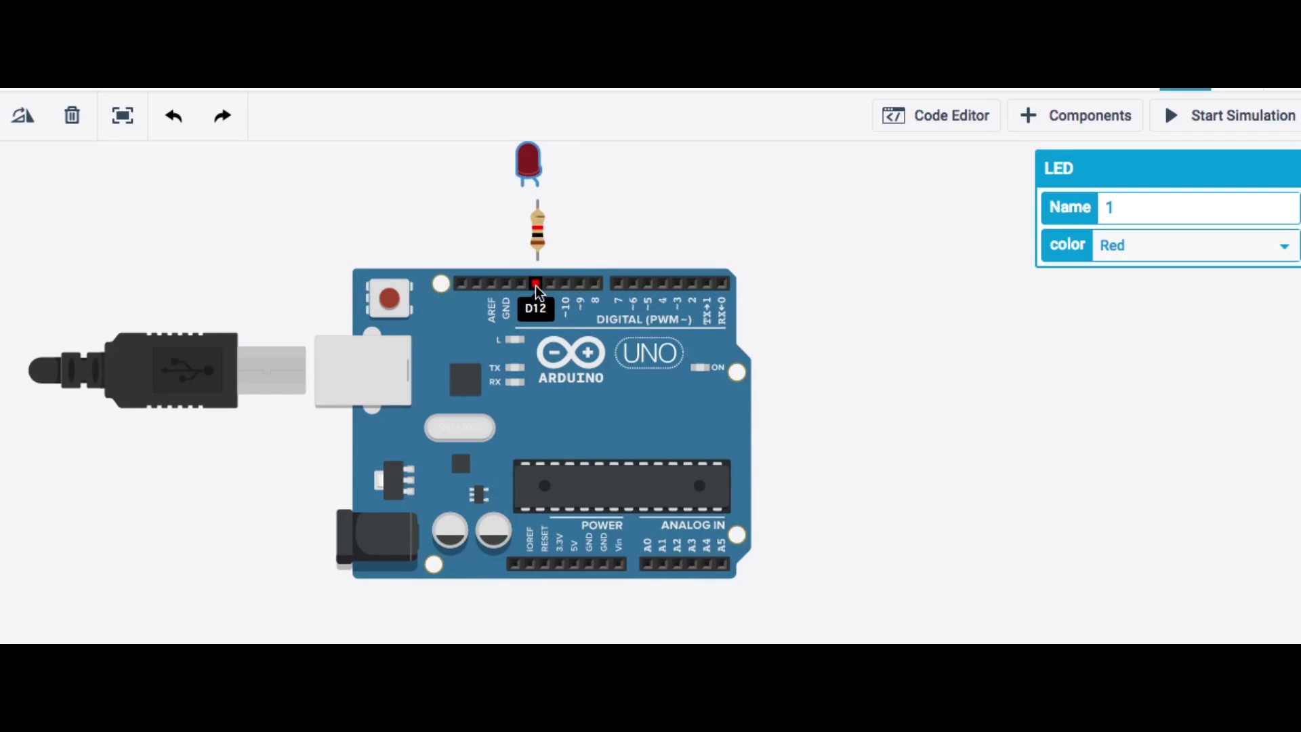
Wire pin 12 to resistor terminal 1, terminal 2 to the LED anode, and the cathode to GND.
{"action": "left_click", "coordinate": [537, 288]}
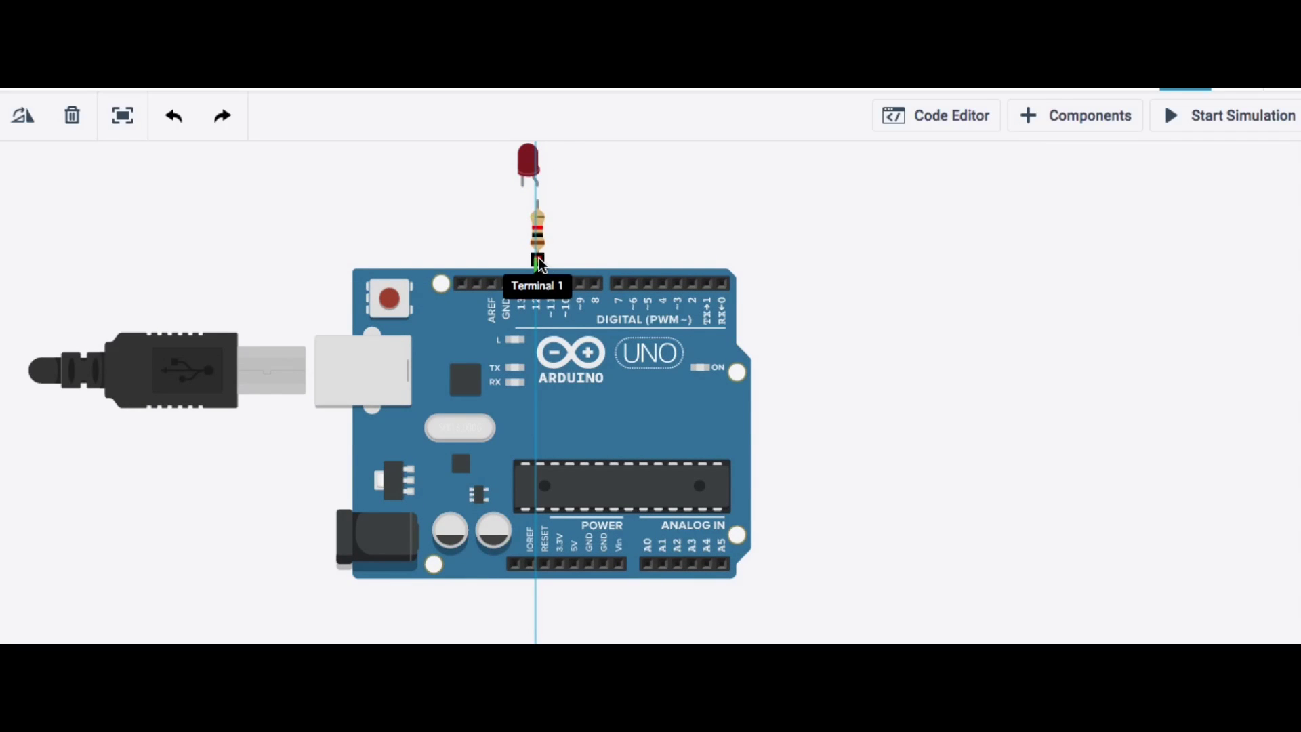
{"action": "left_click", "coordinate": [538, 261]}
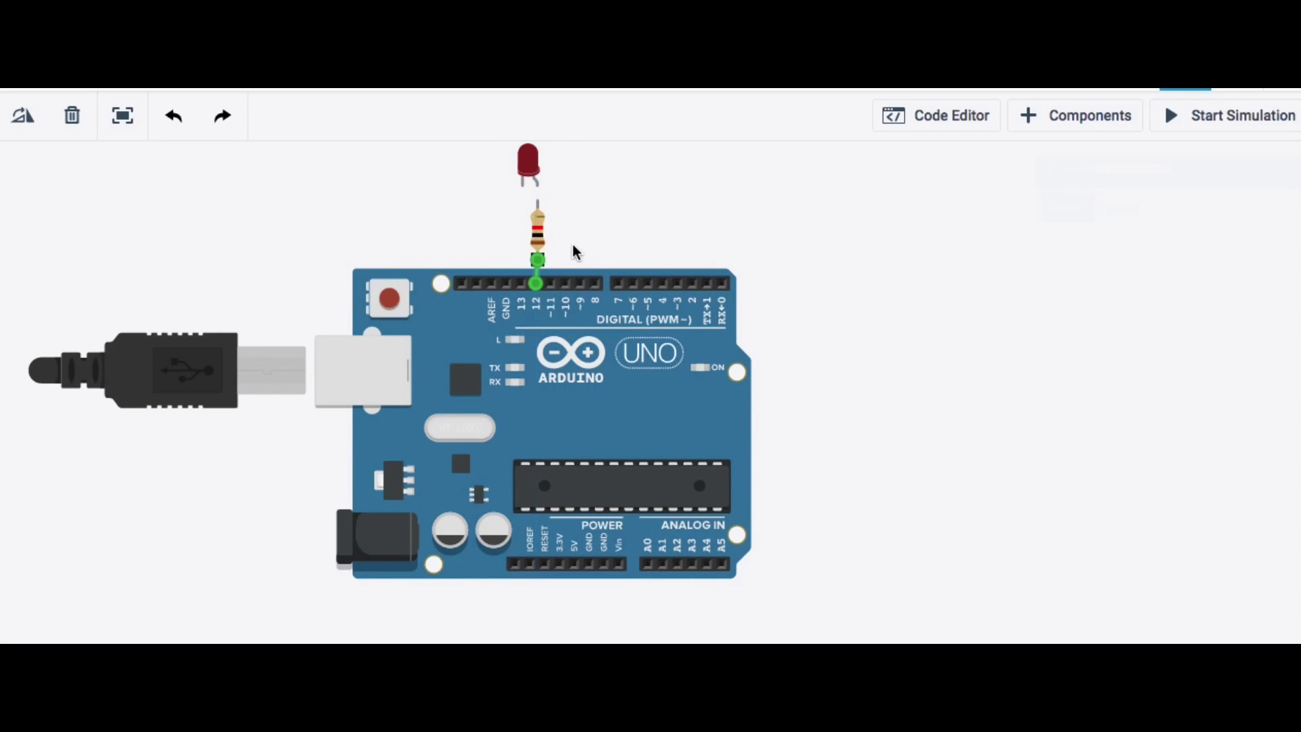
{"action": "left_click", "coordinate": [538, 201]}
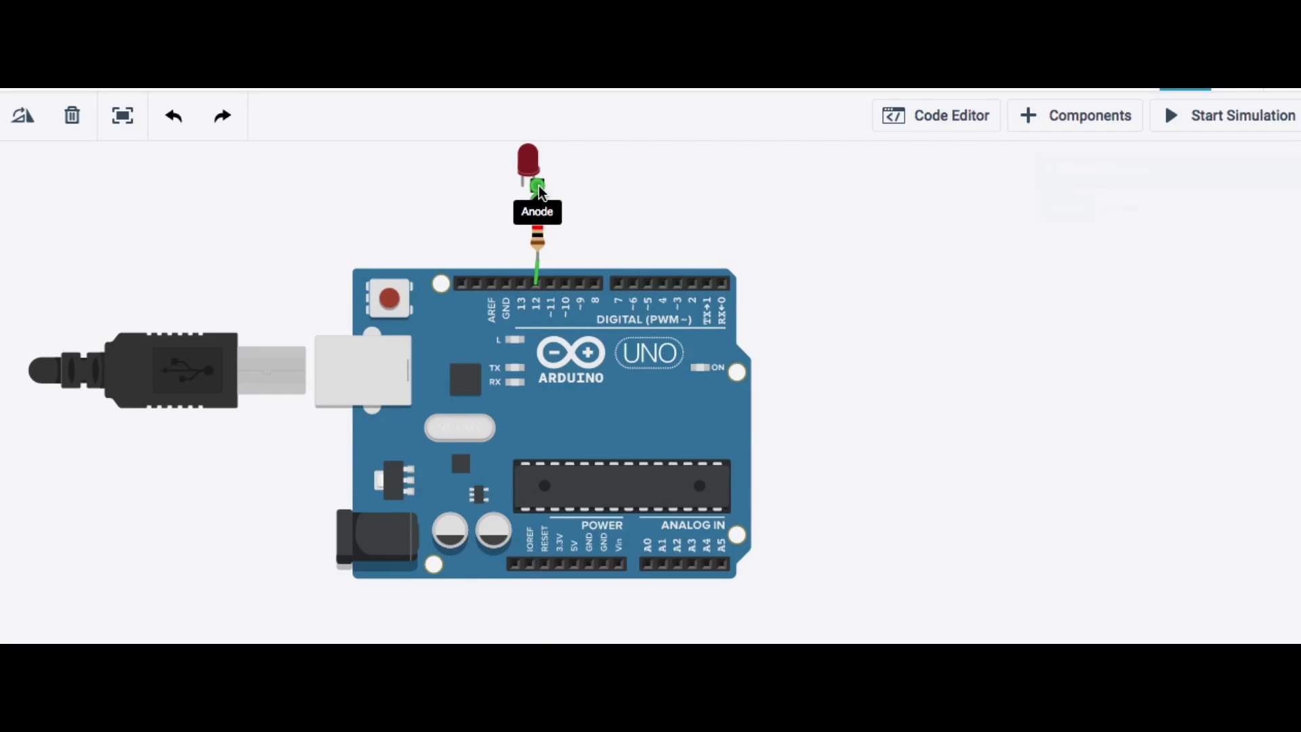
{"action": "left_click", "coordinate": [540, 190]}
{"action": "left_click", "coordinate": [524, 189]}
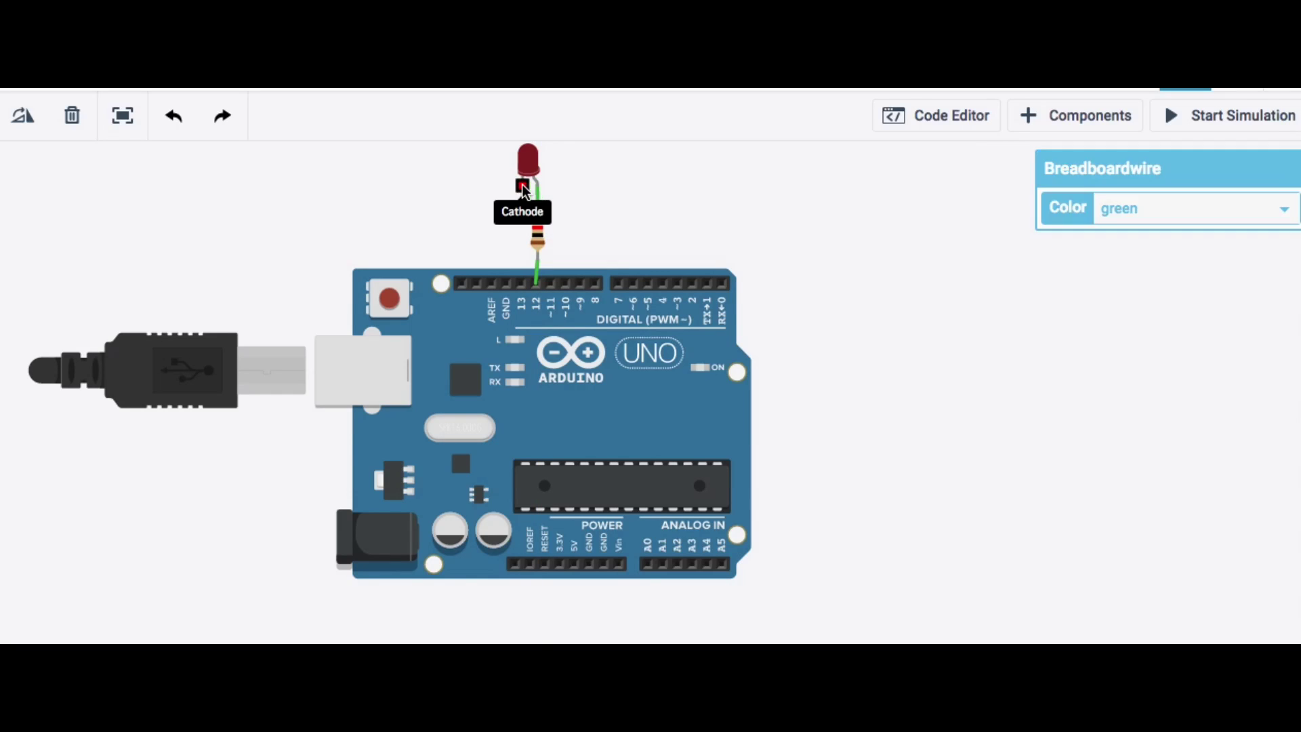
{"action": "left_click", "coordinate": [508, 286]}
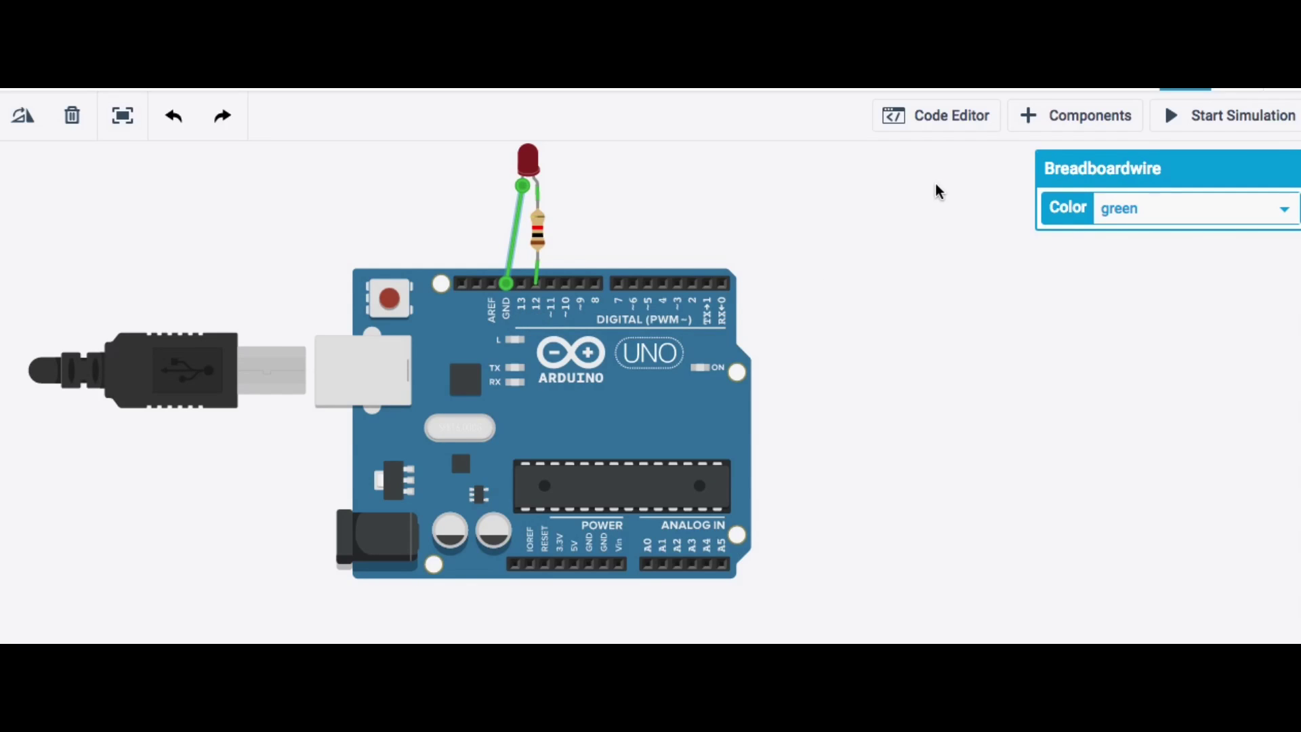
{"action": "scroll", "coordinate": [840, 219], "scroll_direction": "down", "scroll_amount": 1}
{"action": "scroll", "coordinate": [841, 219], "scroll_direction": "down", "scroll_amount": 3}
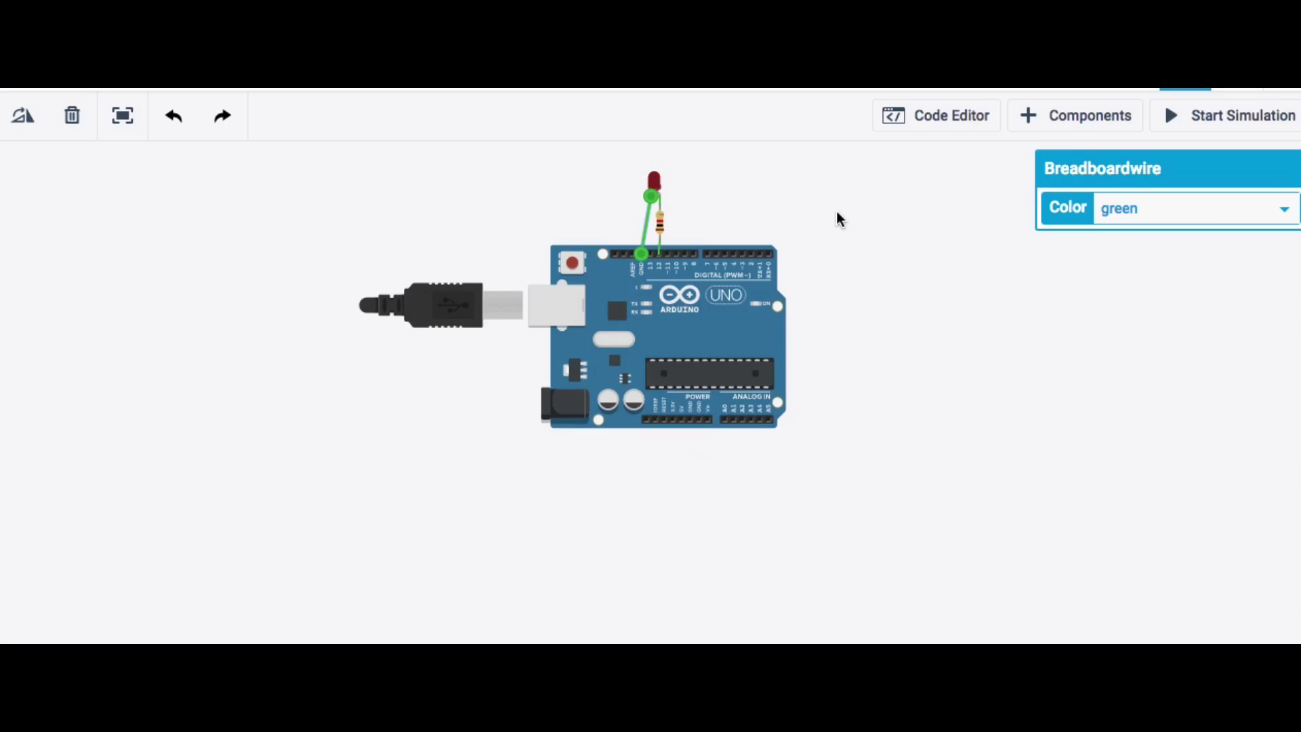
Change the sketch's led variable from pin 13 to pin 12.
{"action": "left_click", "coordinate": [935, 125]}
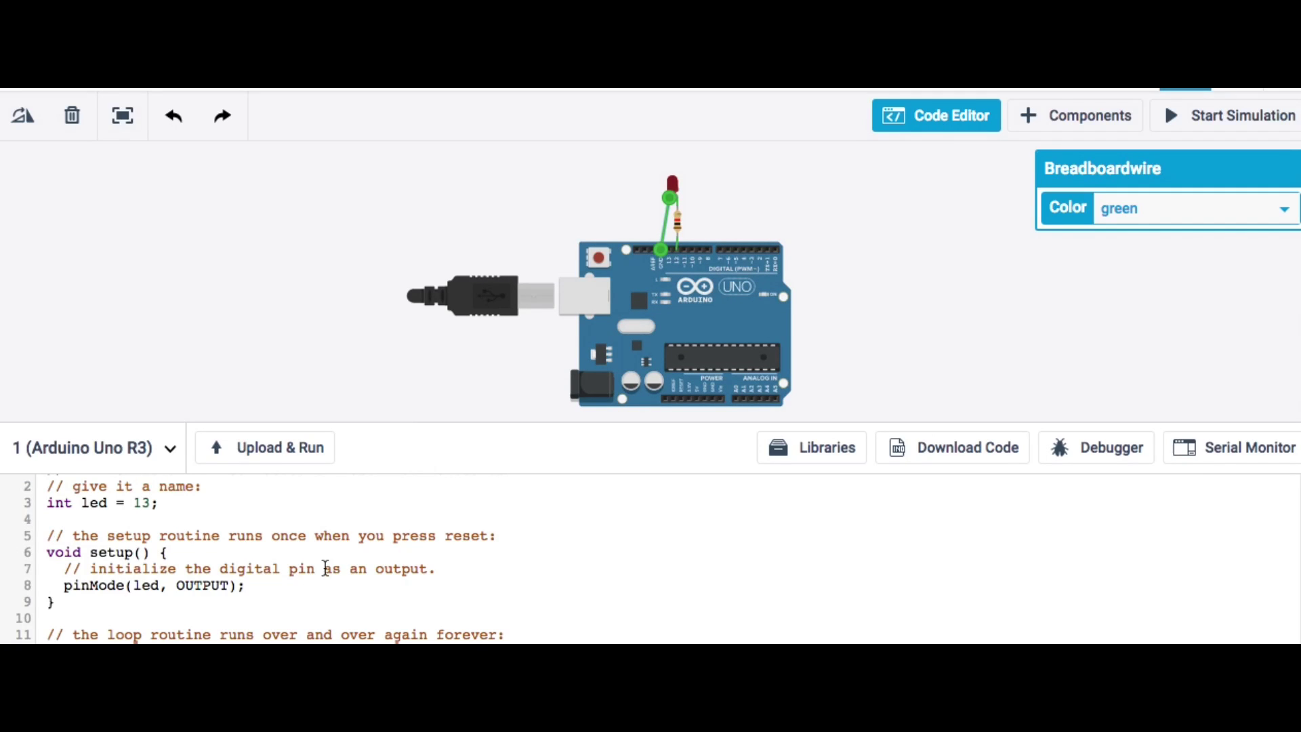
{"action": "left_click_drag", "start_coordinate": [322, 424], "coordinate": [347, 311]}
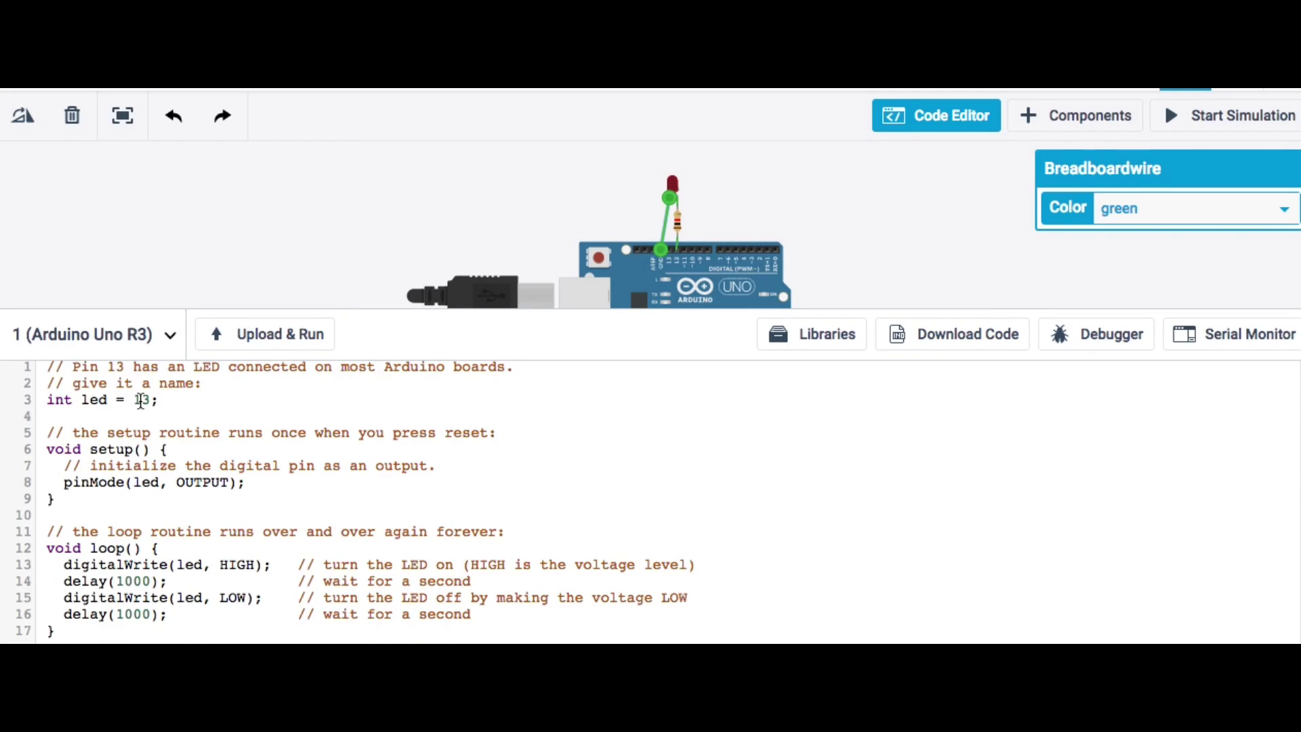
{"action": "type", "text": "2"}
{"action": "left_click_drag", "start_coordinate": [328, 309], "coordinate": [324, 430]}
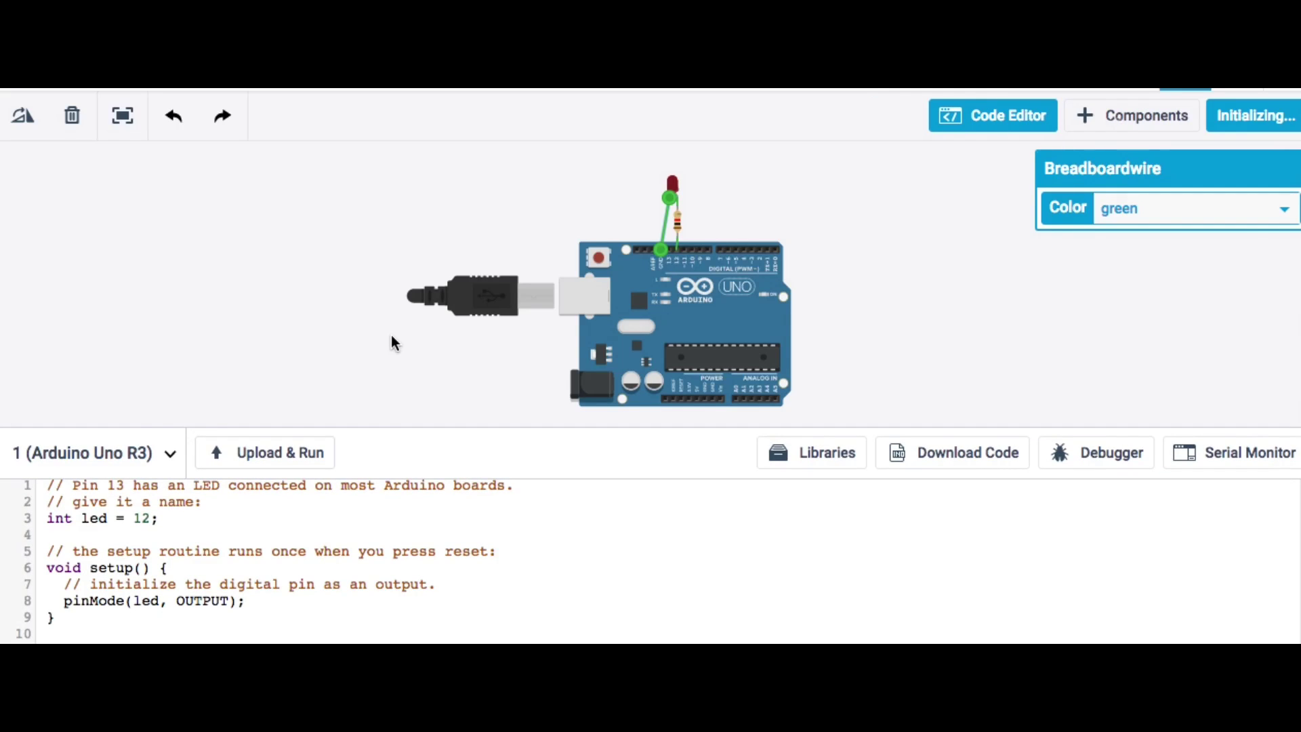
Simulate the circuit, watch the external LED blink on pin 12, then stop it.
{"action": "left_click", "coordinate": [842, 282]}
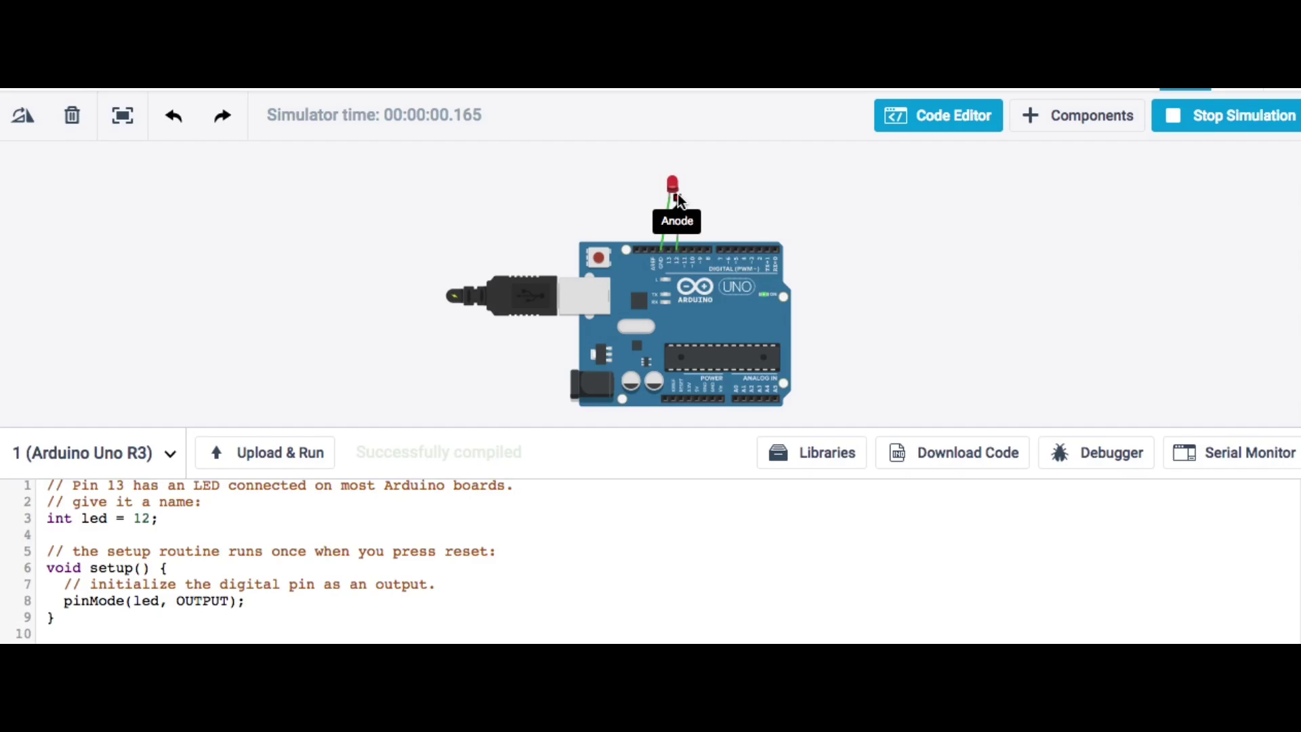
{"action": "scroll", "coordinate": [705, 203], "scroll_direction": "up", "scroll_amount": 5}
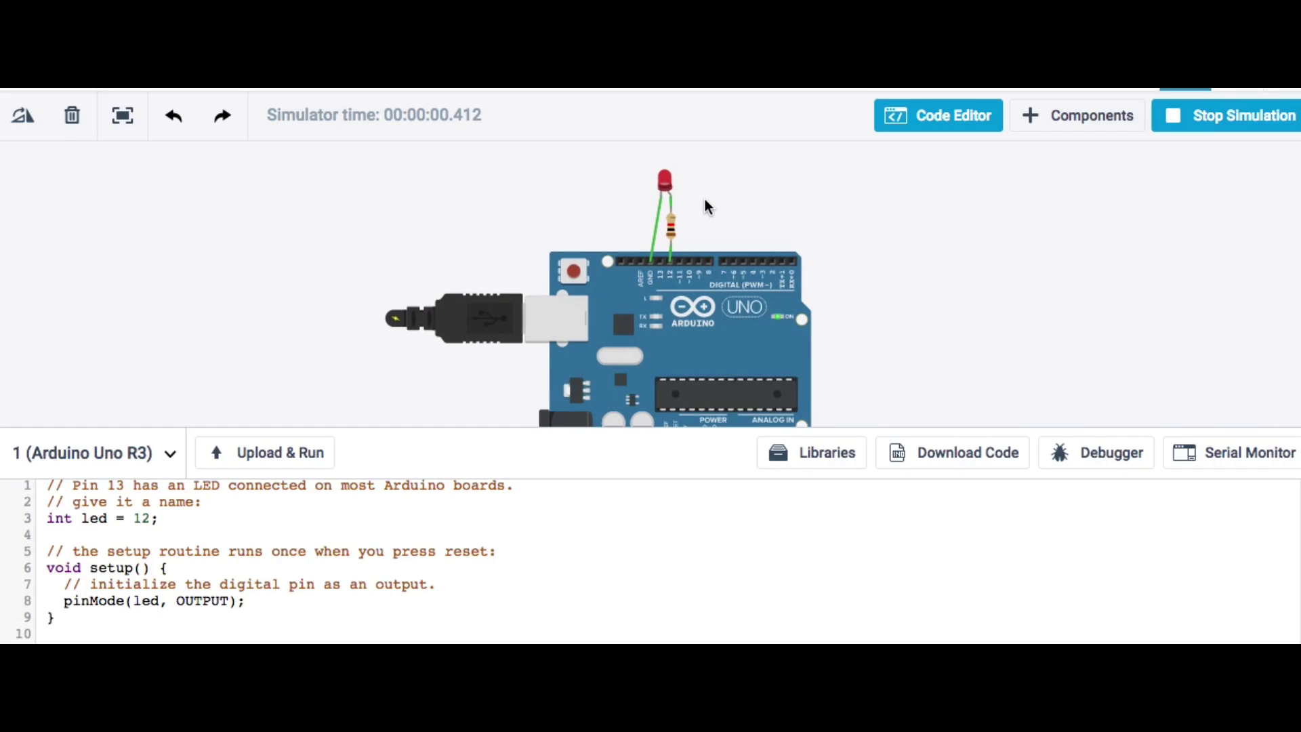
{"action": "scroll", "coordinate": [705, 204], "scroll_direction": "up", "scroll_amount": 1}
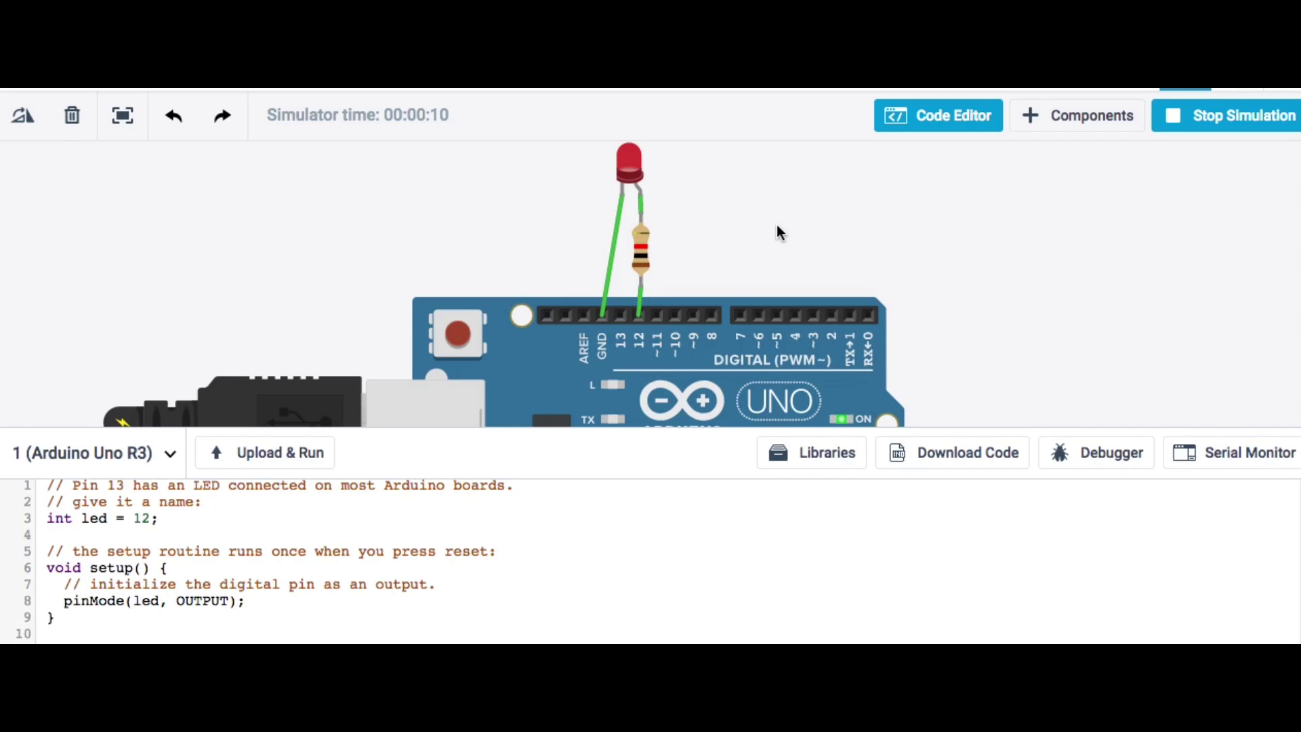
{"action": "scroll", "coordinate": [776, 231], "scroll_direction": "down", "scroll_amount": 4}
{"action": "scroll", "coordinate": [776, 225], "scroll_direction": "down", "scroll_amount": 1}
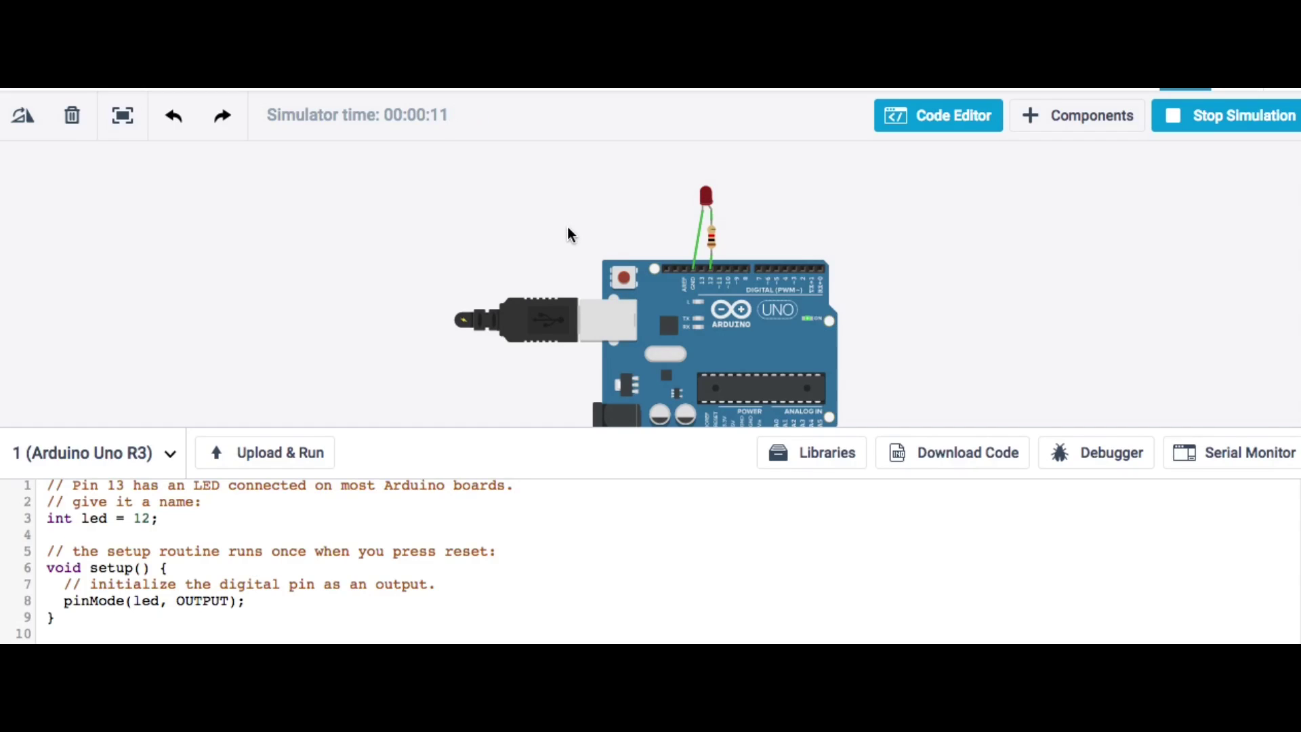
{"action": "left_click_drag", "start_coordinate": [569, 232], "coordinate": [500, 197]}
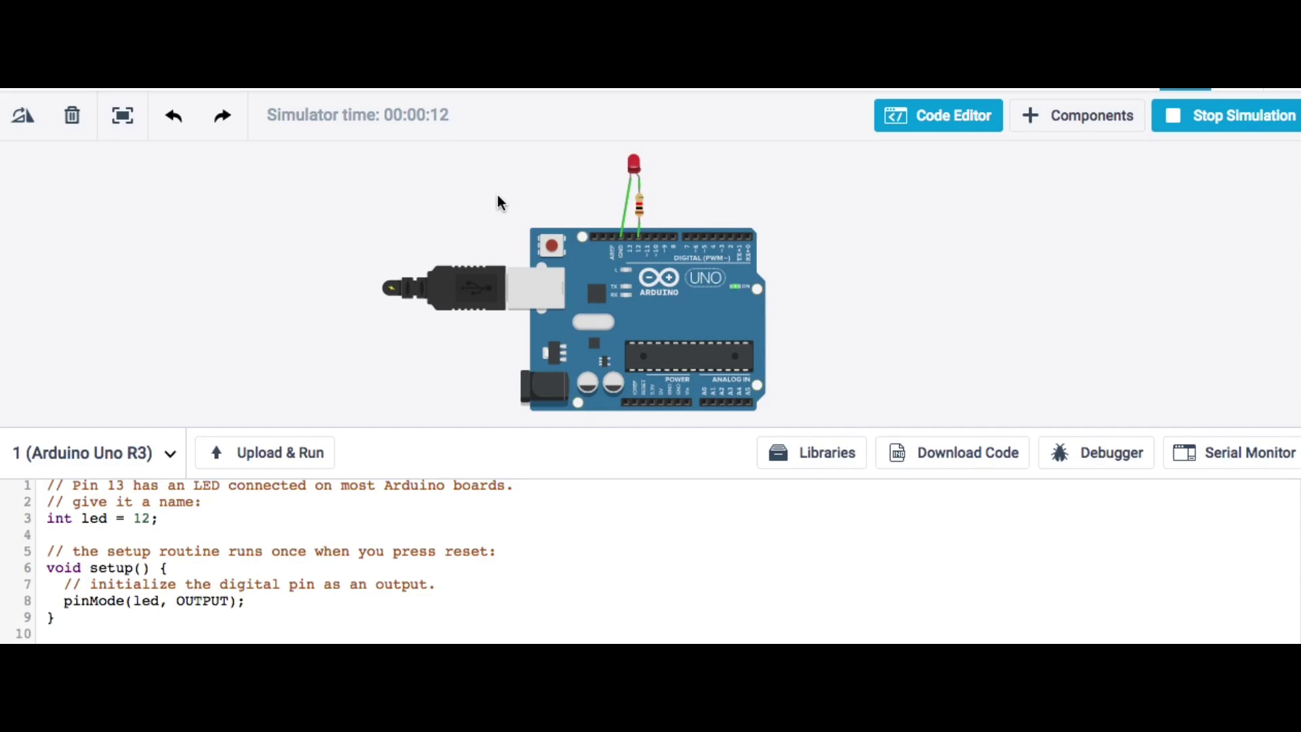
{"action": "left_click", "coordinate": [1245, 129]}
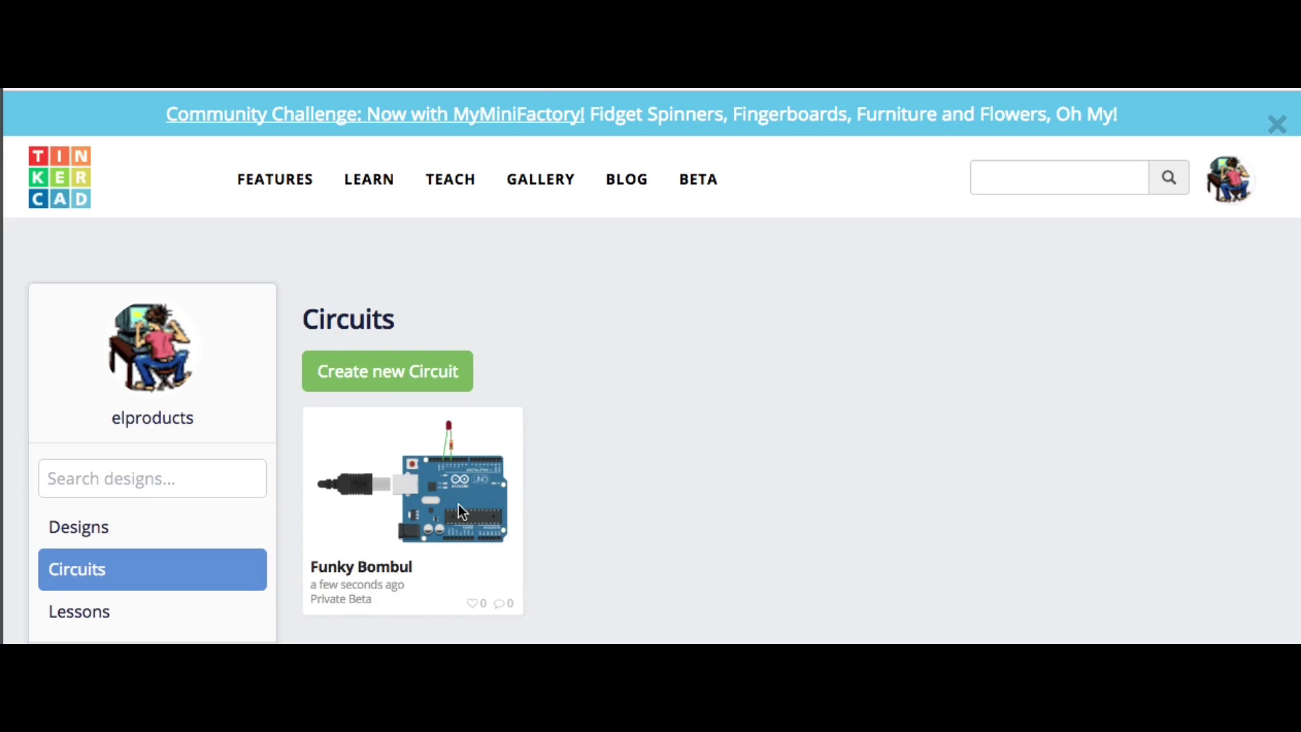
Return to the Circuits dashboard where the design is listed as Funky Bombul.
{"action": "mouse_move", "coordinate": [462, 514]}
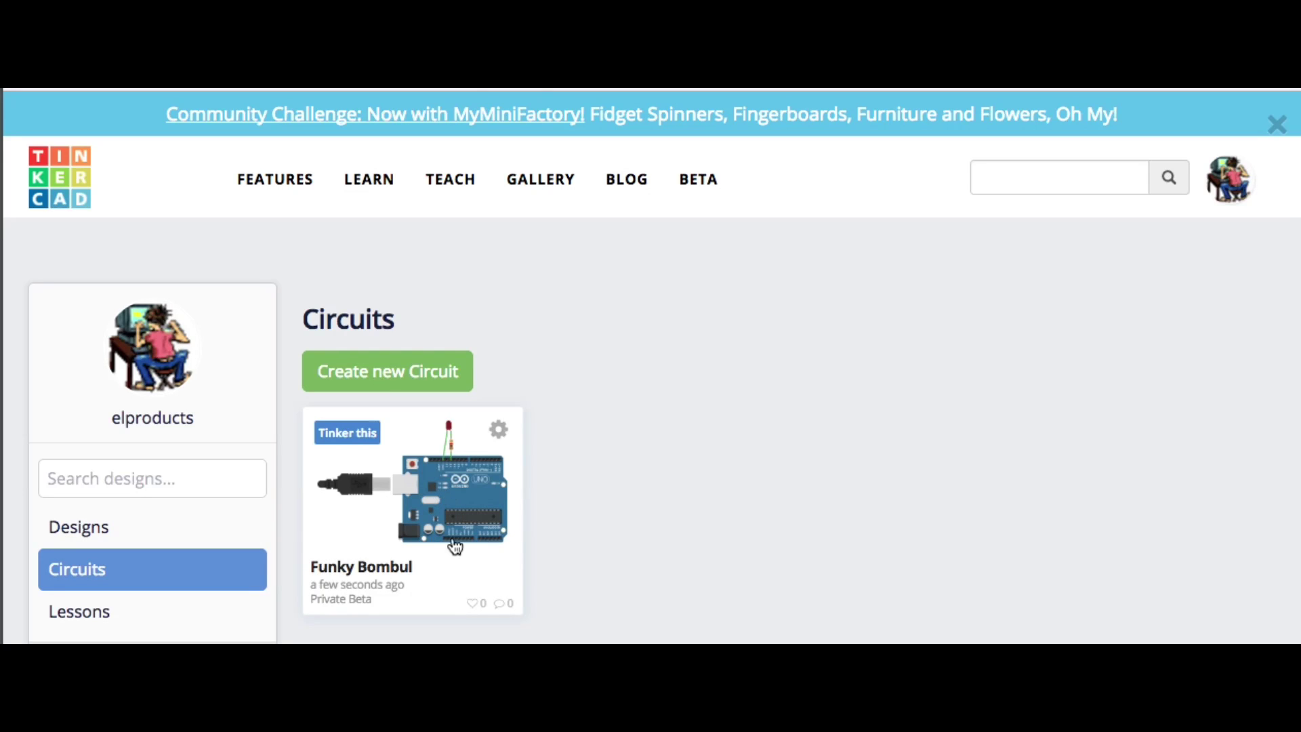
Rename the Funky Bombul circuit to 'Arduino LED' via its Properties and save.
{"action": "left_click", "coordinate": [502, 434]}
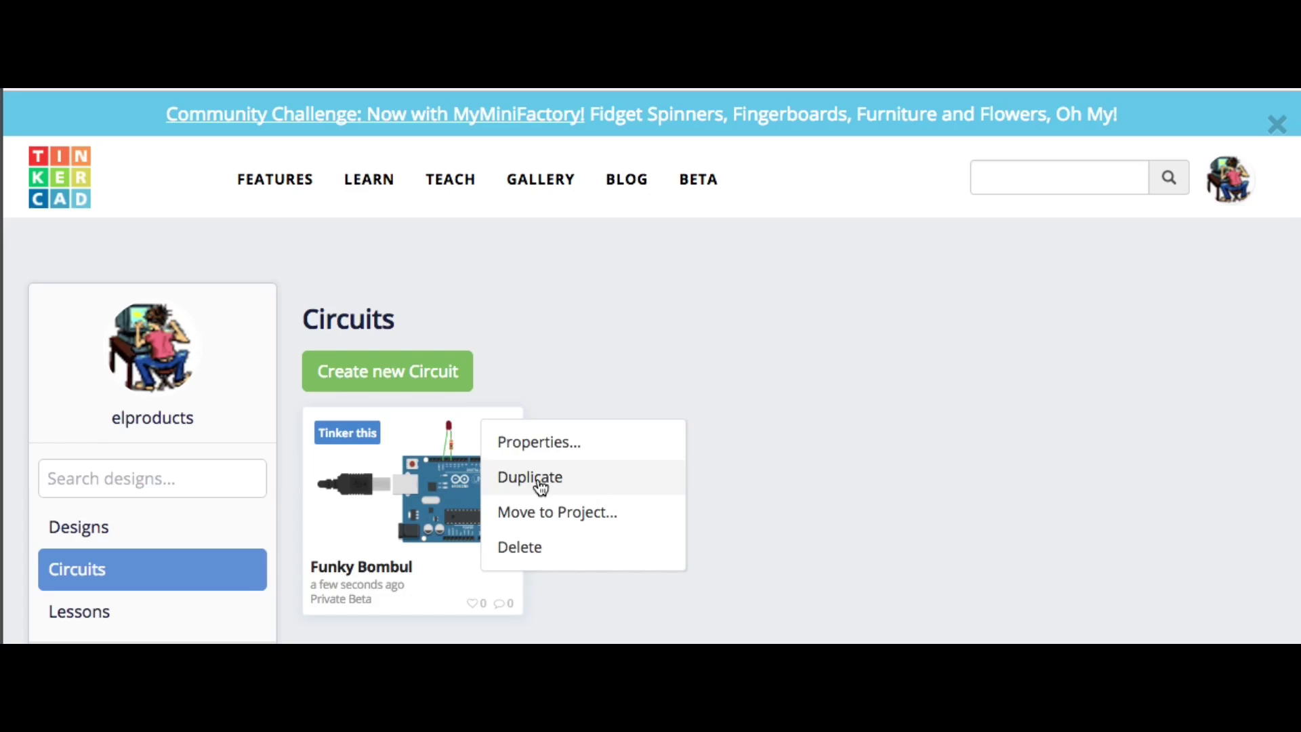
{"action": "left_click", "coordinate": [541, 444]}
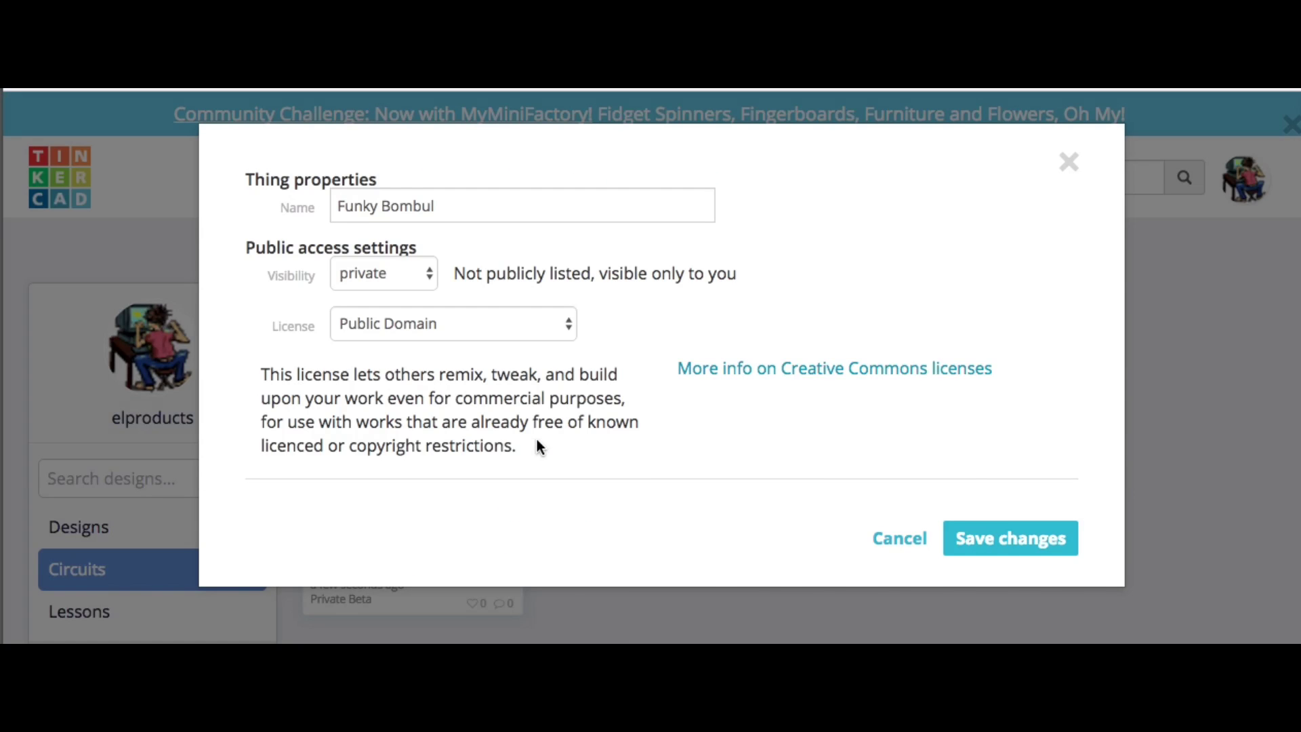
{"action": "left_click_drag", "start_coordinate": [436, 206], "coordinate": [330, 206]}
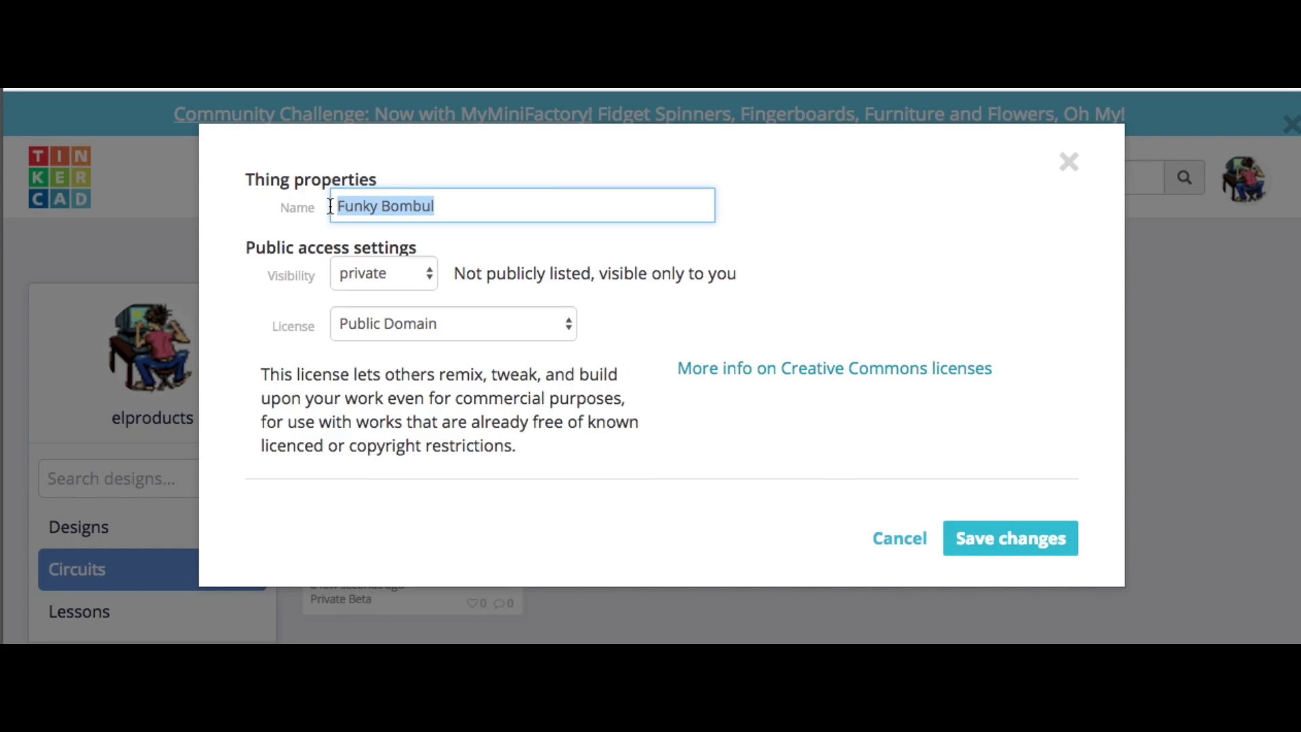
{"action": "type", "text": "Arduino"}
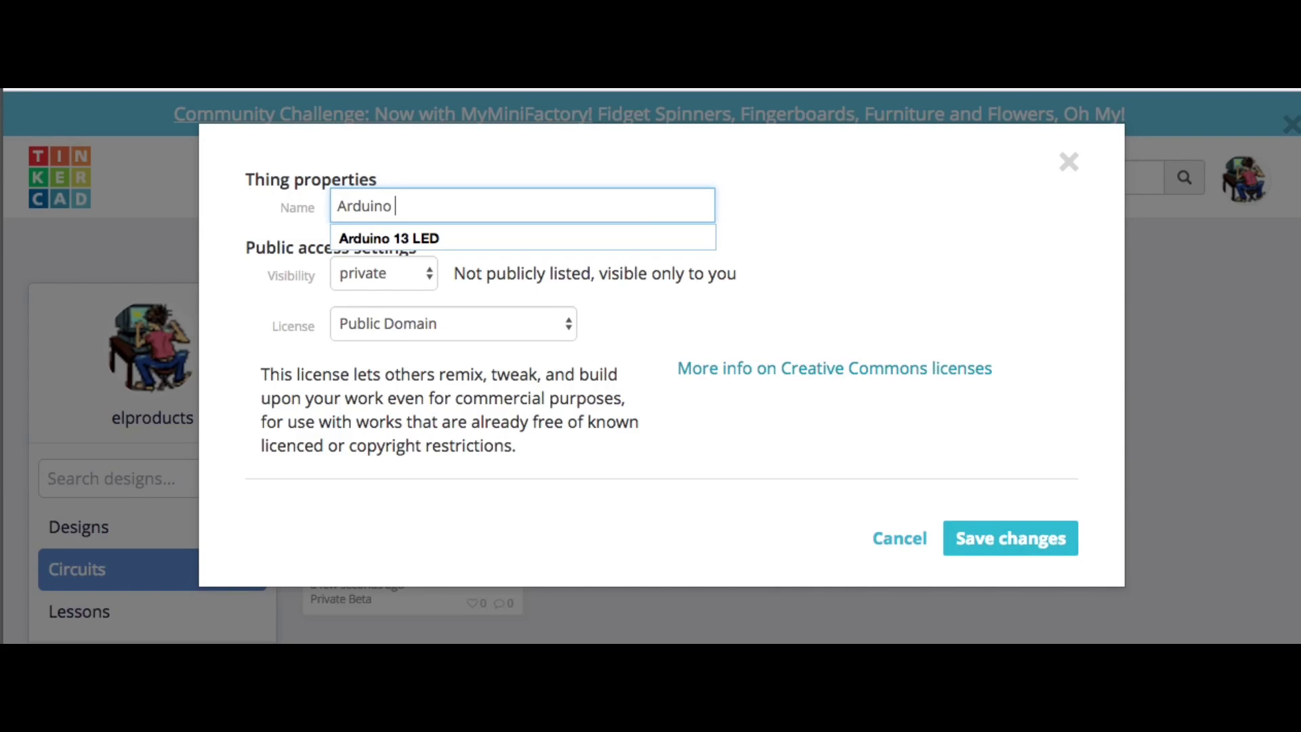
{"action": "type", "text": " LED"}
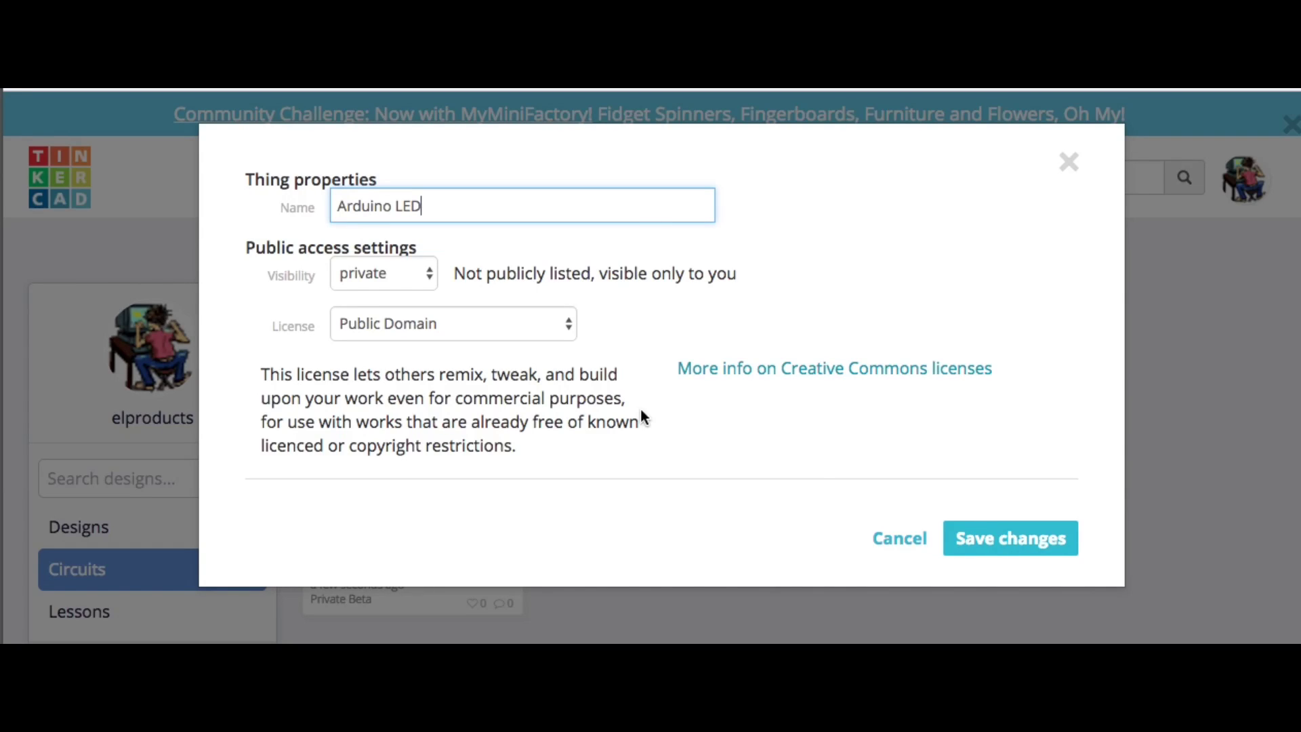
{"action": "left_click", "coordinate": [979, 525]}
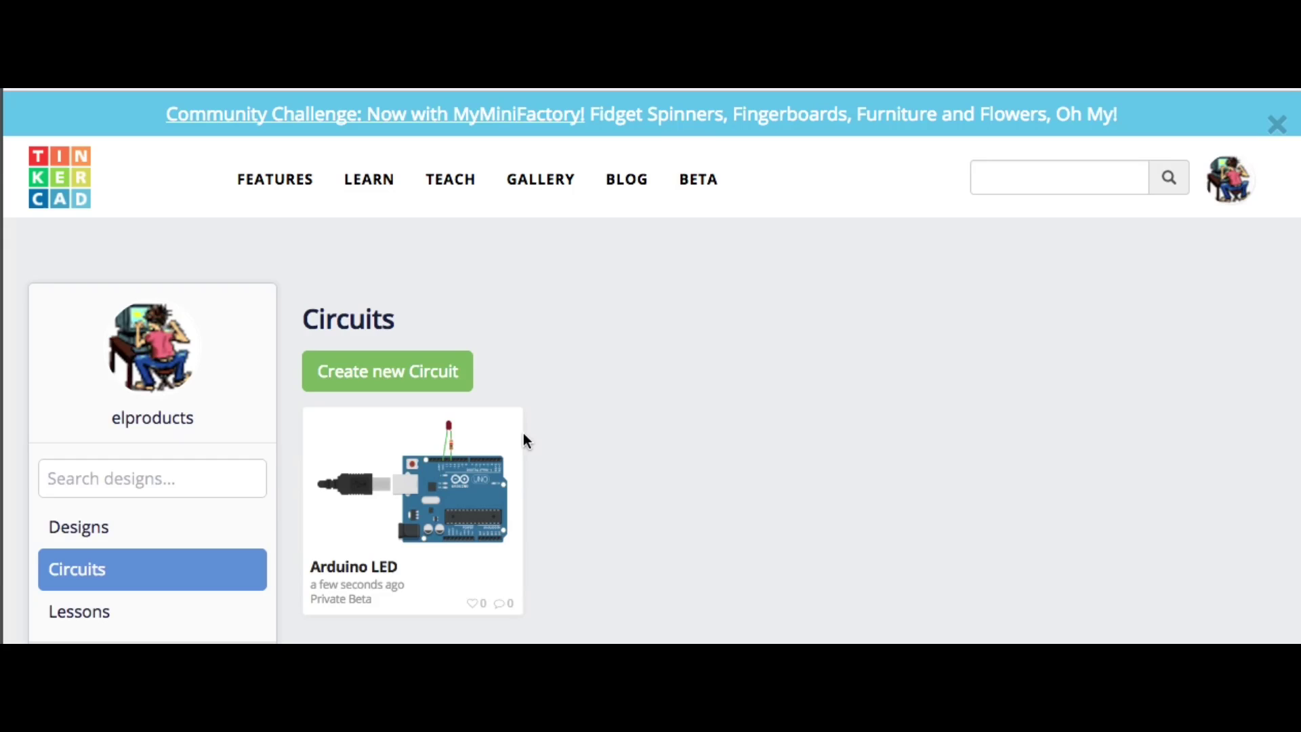
{"action": "left_click", "coordinate": [499, 429]}
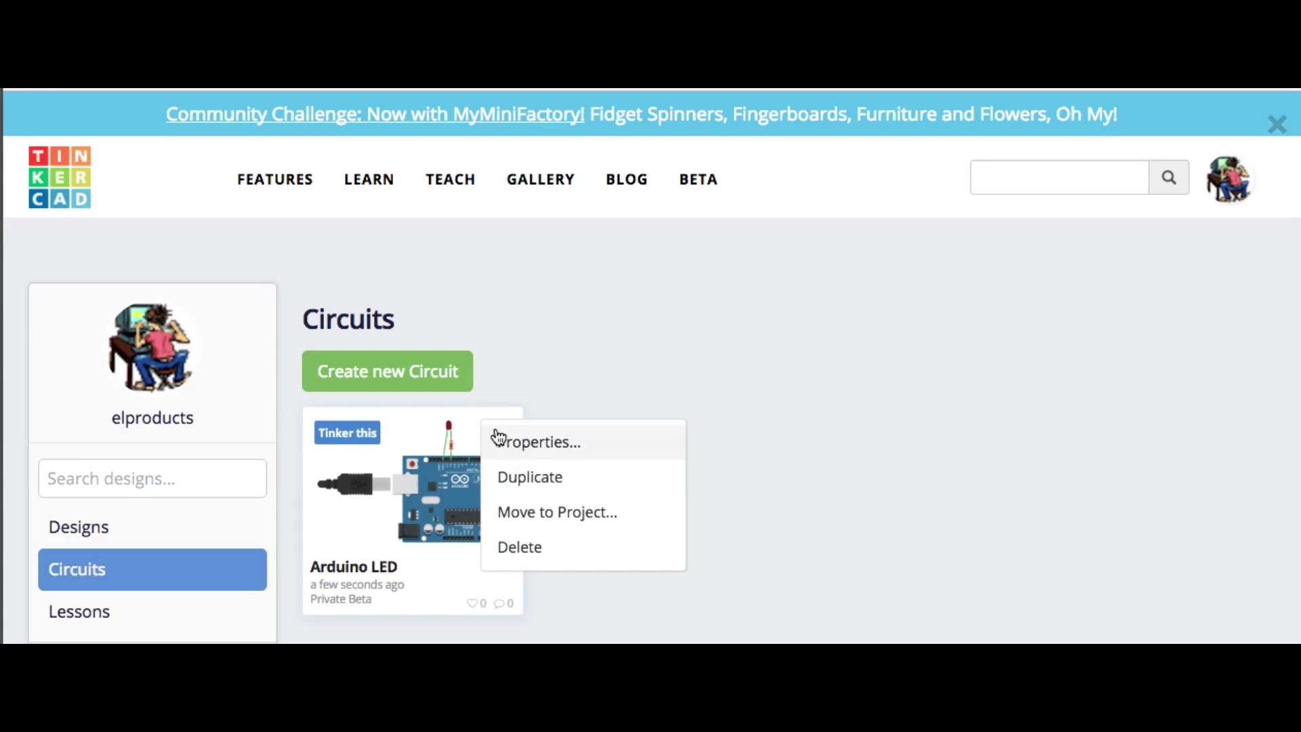